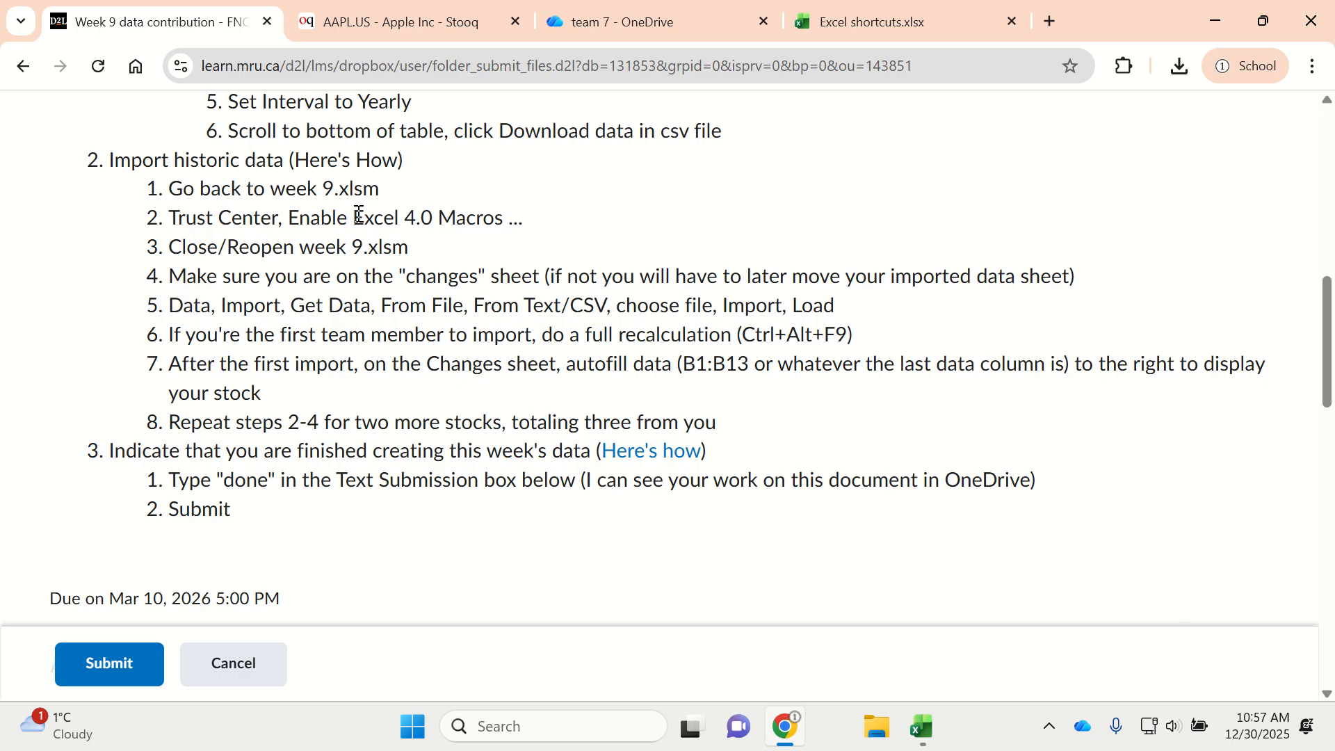
Review the assignment page's instructions for importing historic data, including the choose file, Import and Load part
key("alt+Tab")
key("alt+Tab")
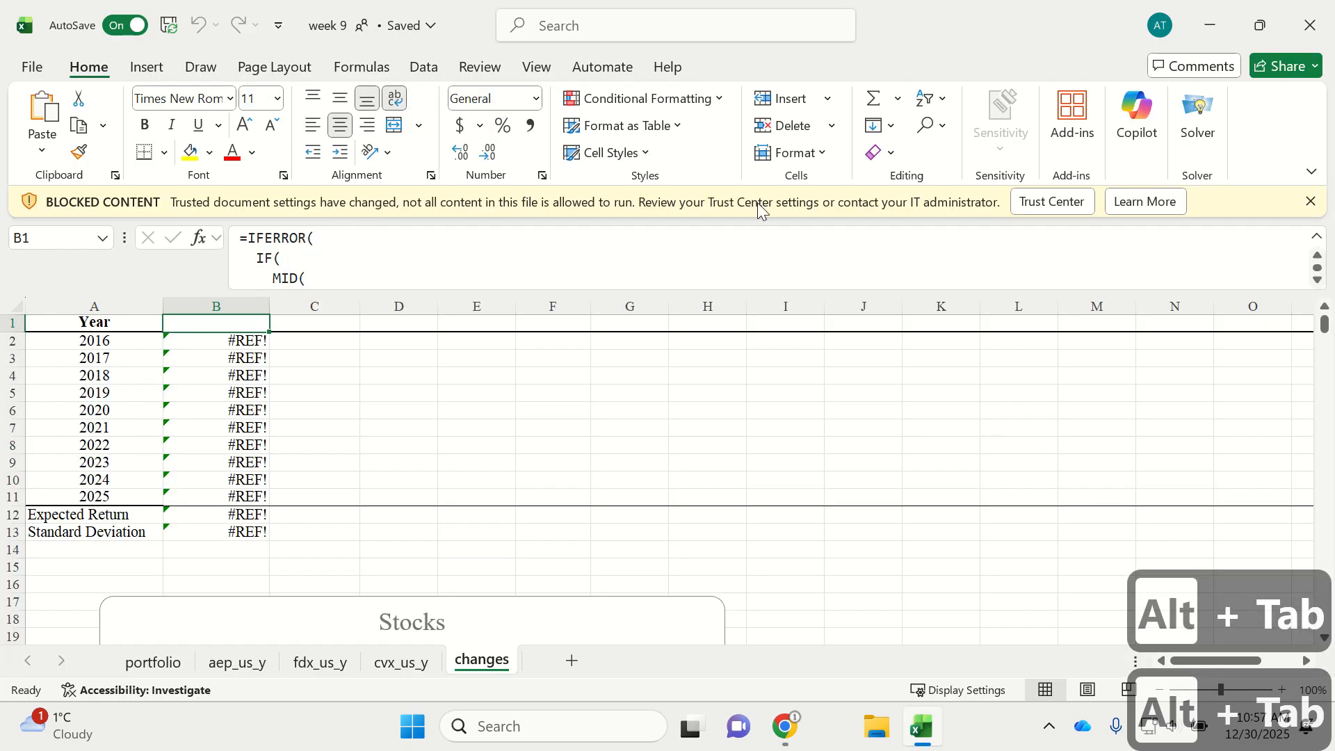
key("alt+Tab")
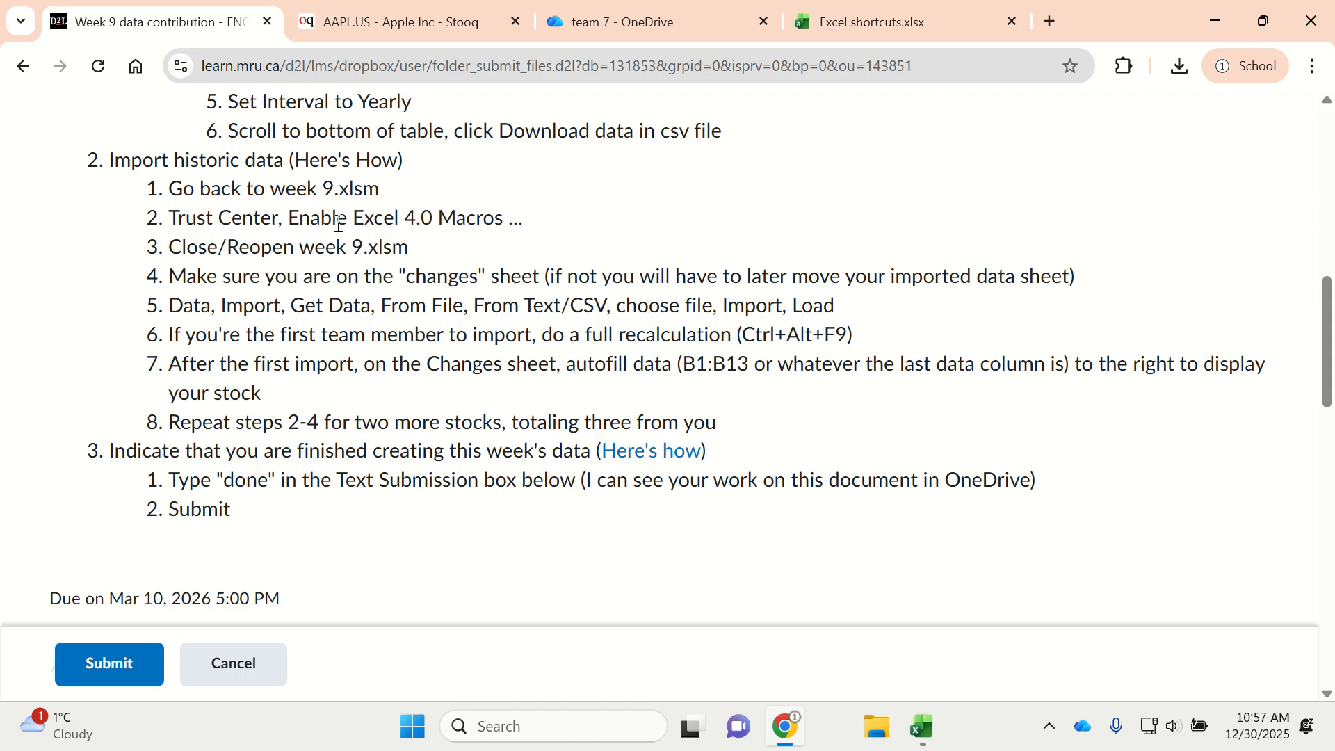
left_click_drag(617, 306, 728, 326)
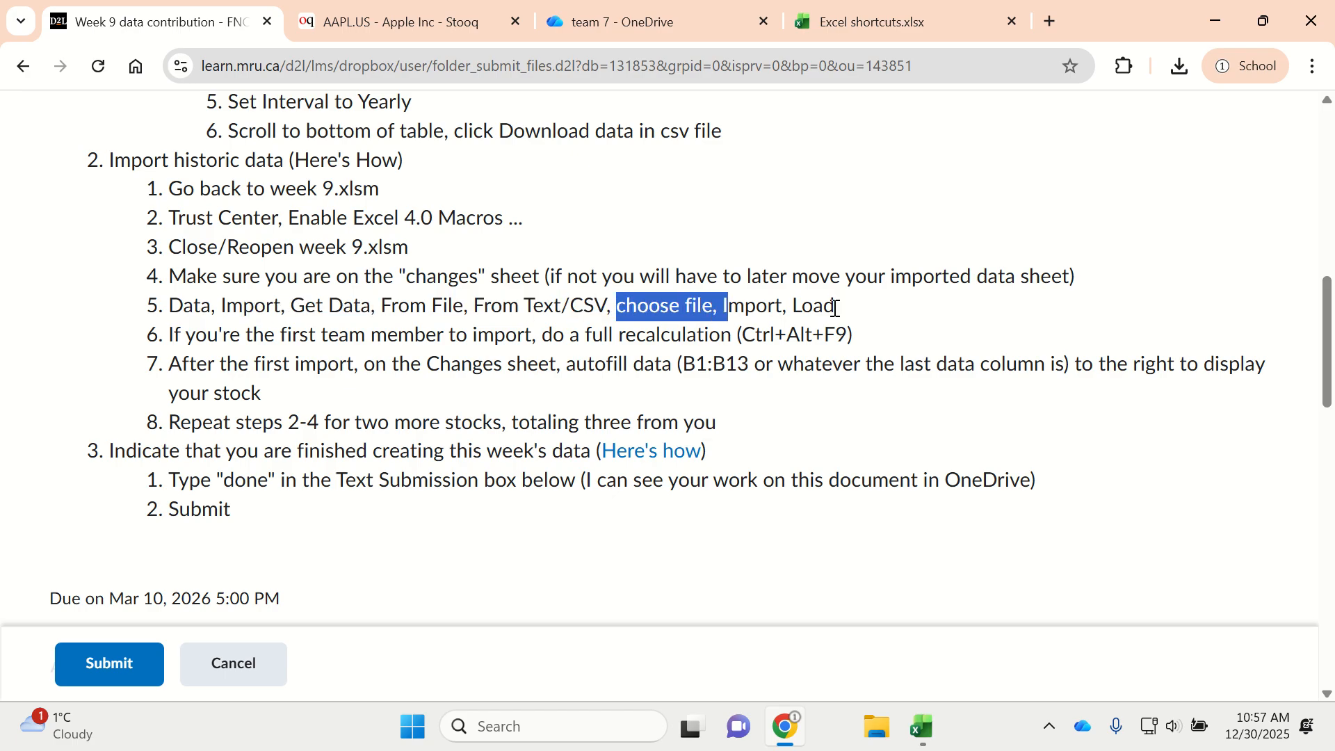
left_click_drag(840, 308, 687, 306)
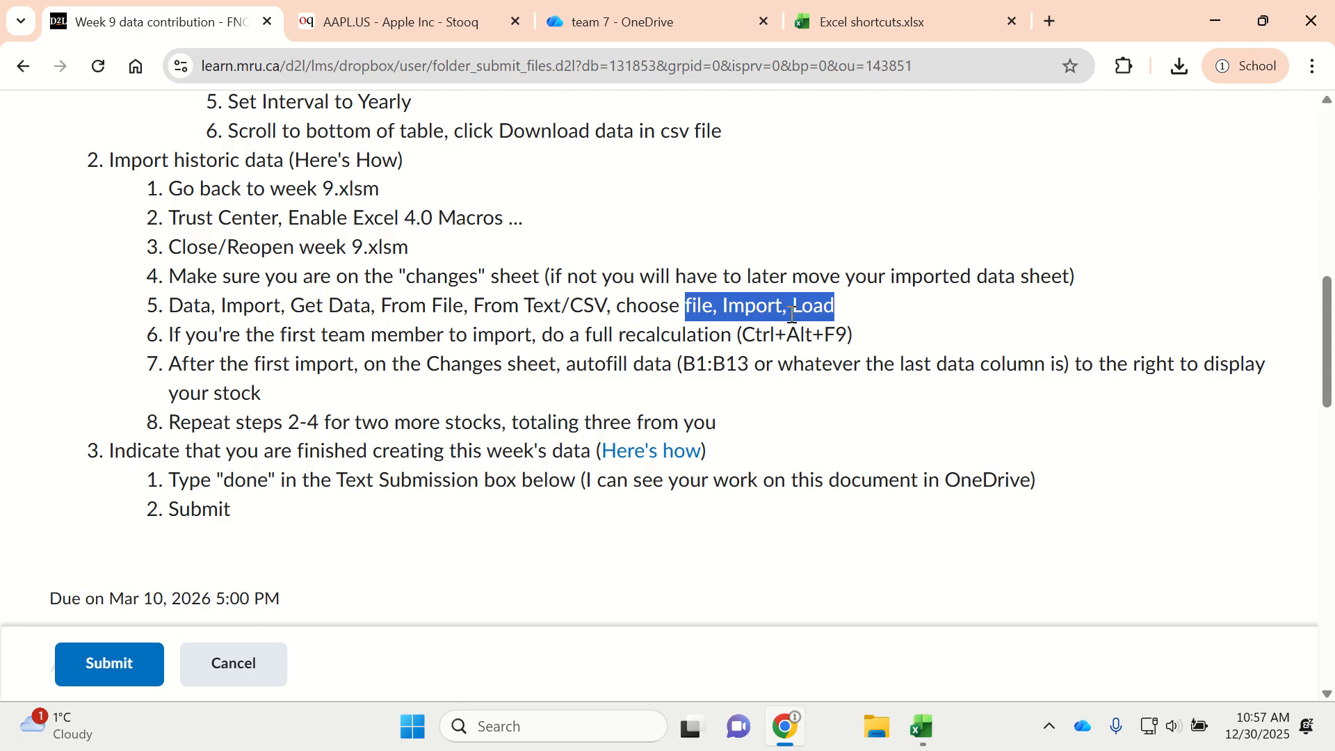
left_click(665, 304)
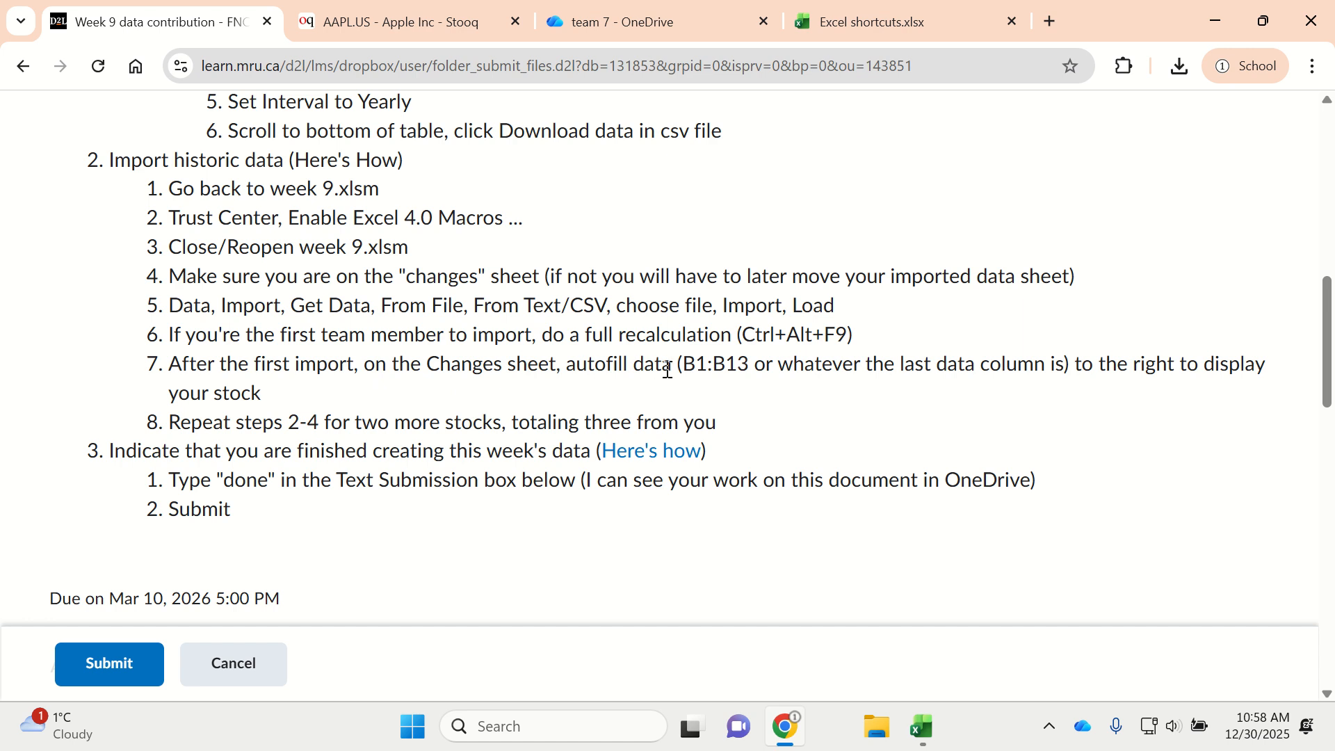
Switch to the week 9 workbook in Excel and inspect the formula cells on the changes sheet
key("alt+Tab")
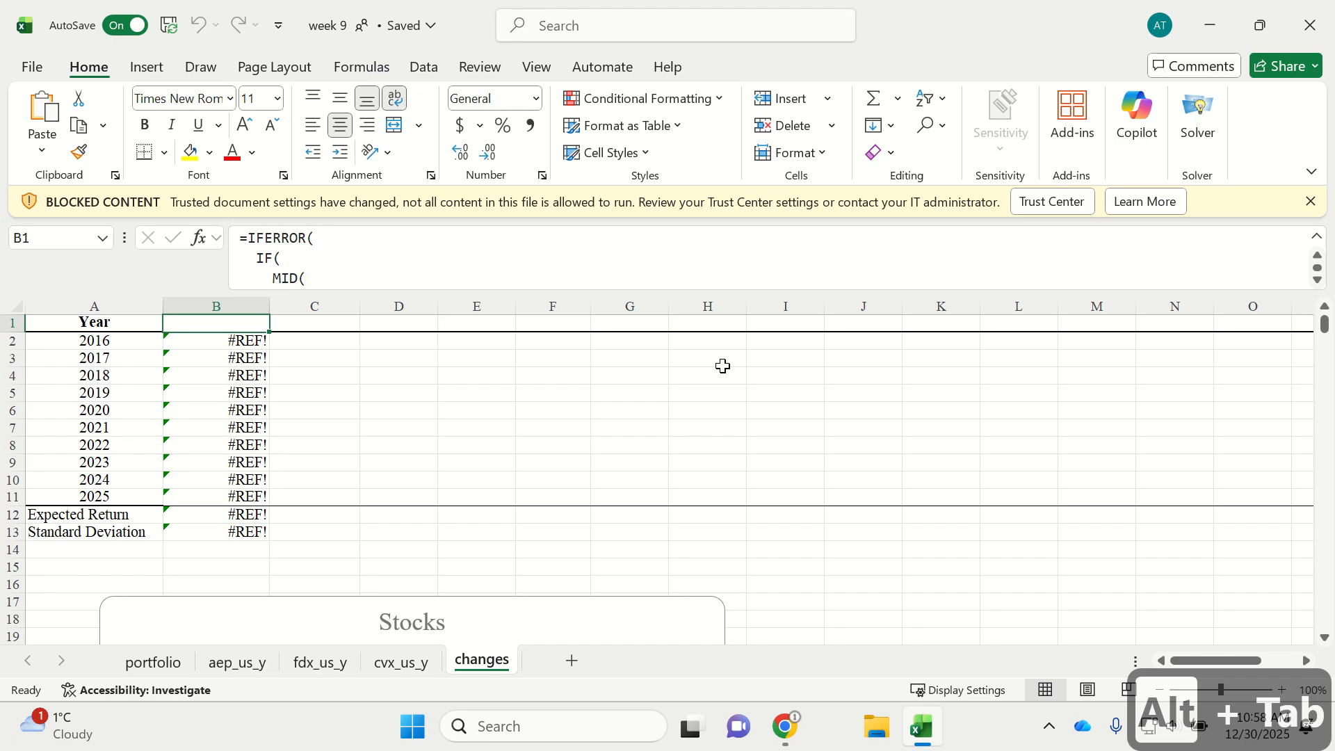
key("Down")
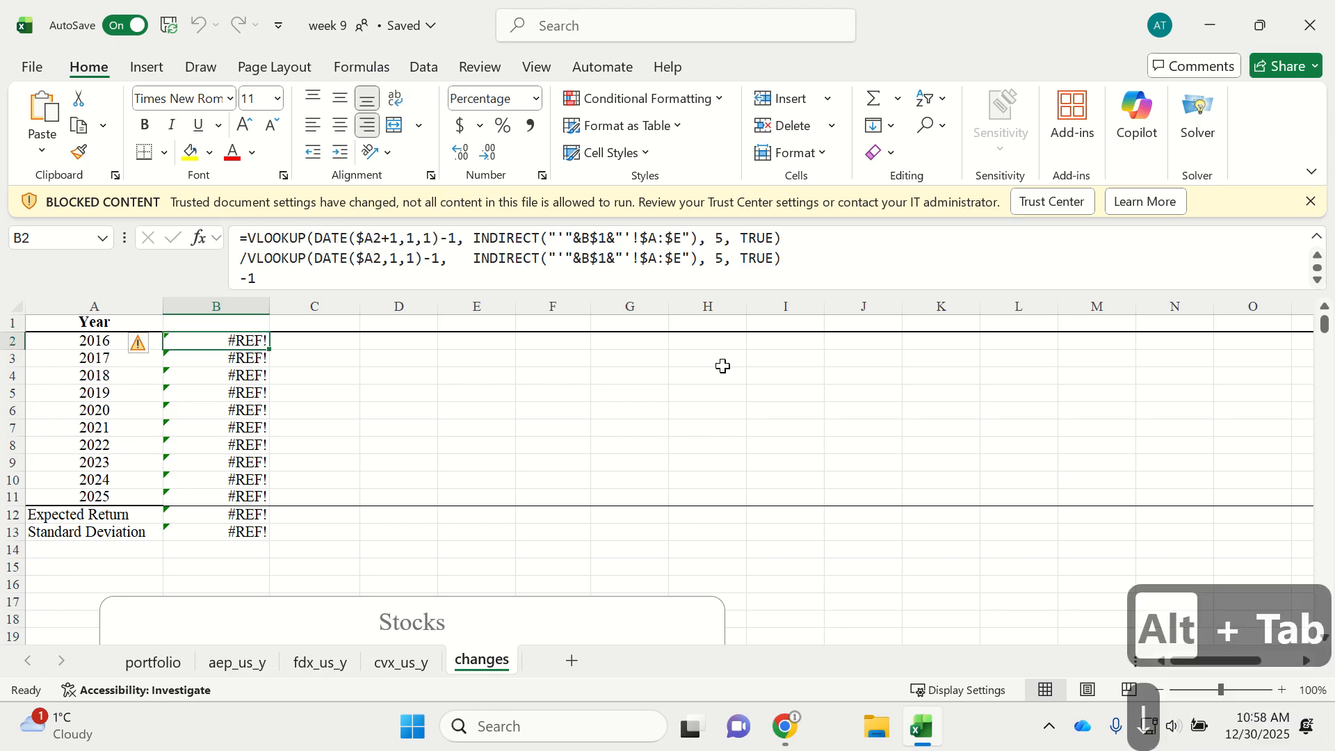
key("Down")
key("Down")
key("Right")
key("Right")
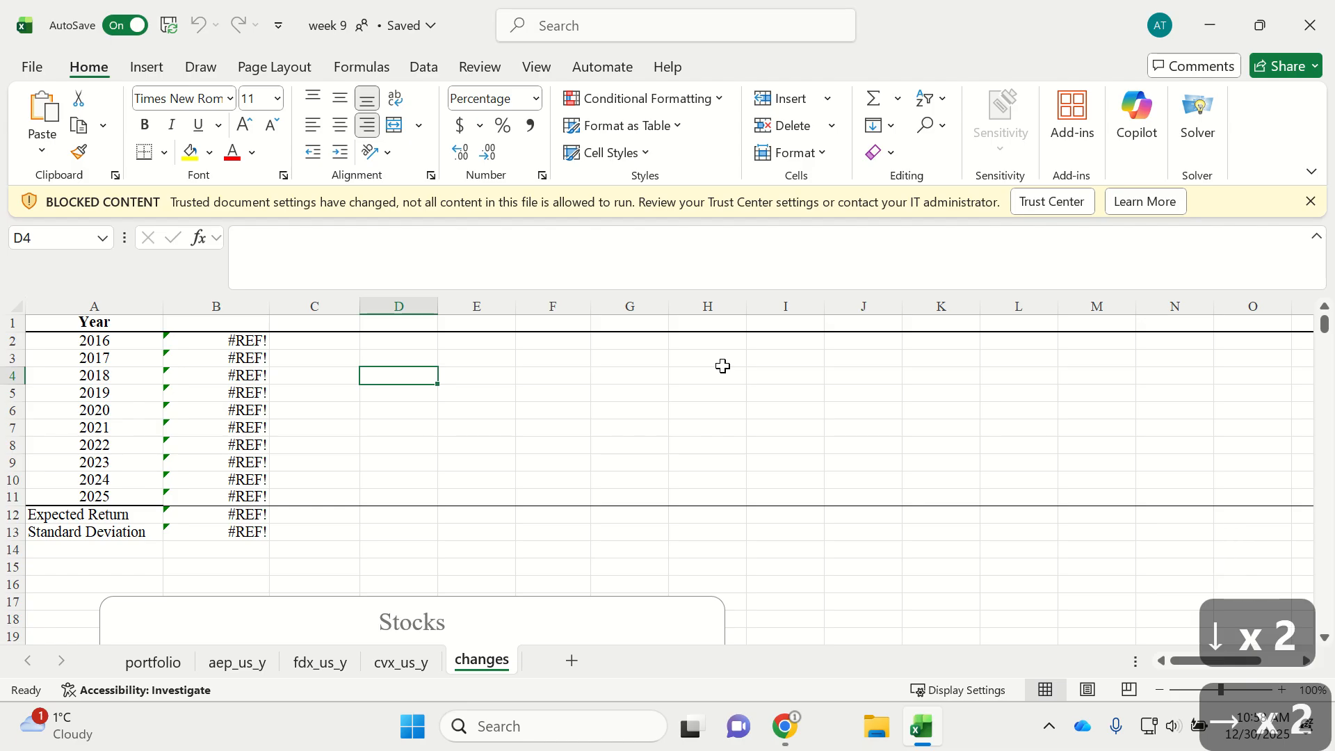
Switch to the Excel shortcuts workbook in the browser and look up the shortcuts for toggling windows and opening, closing and saving files
key("alt+Tab")
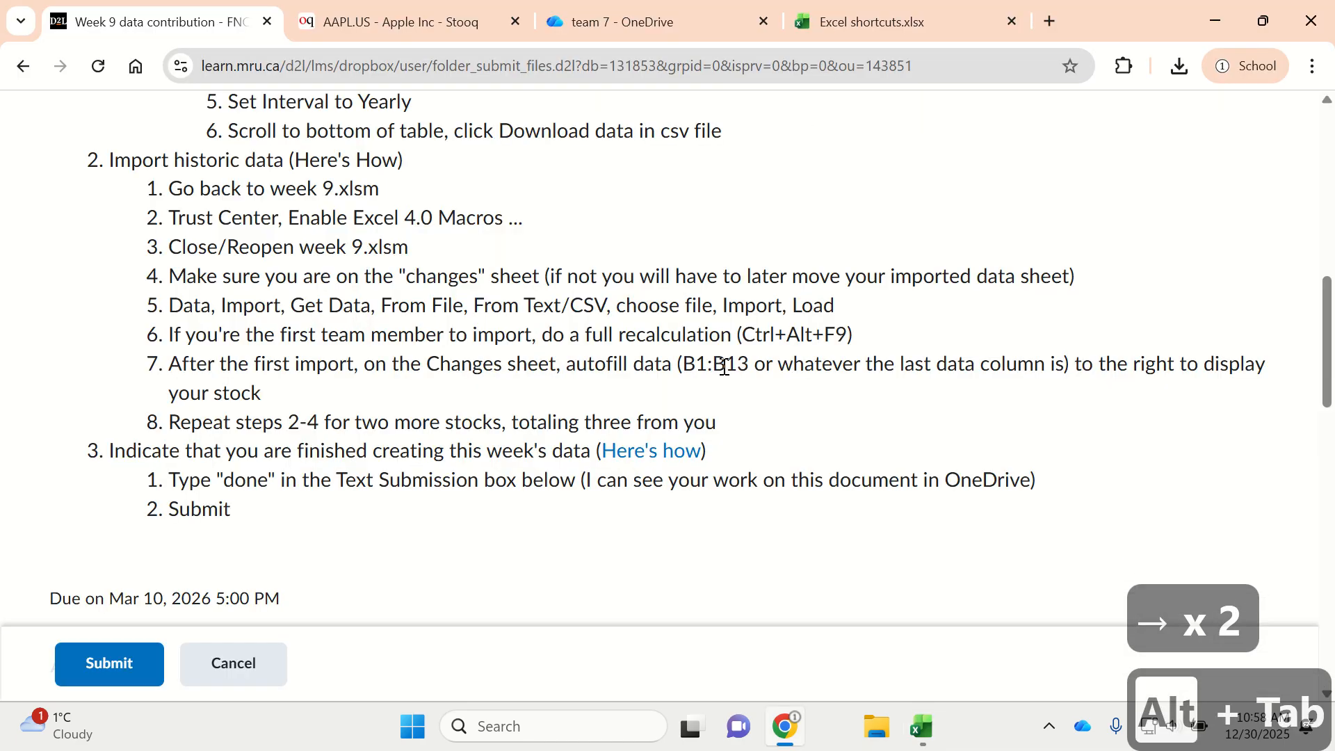
key("ctrl+shift+Tab")
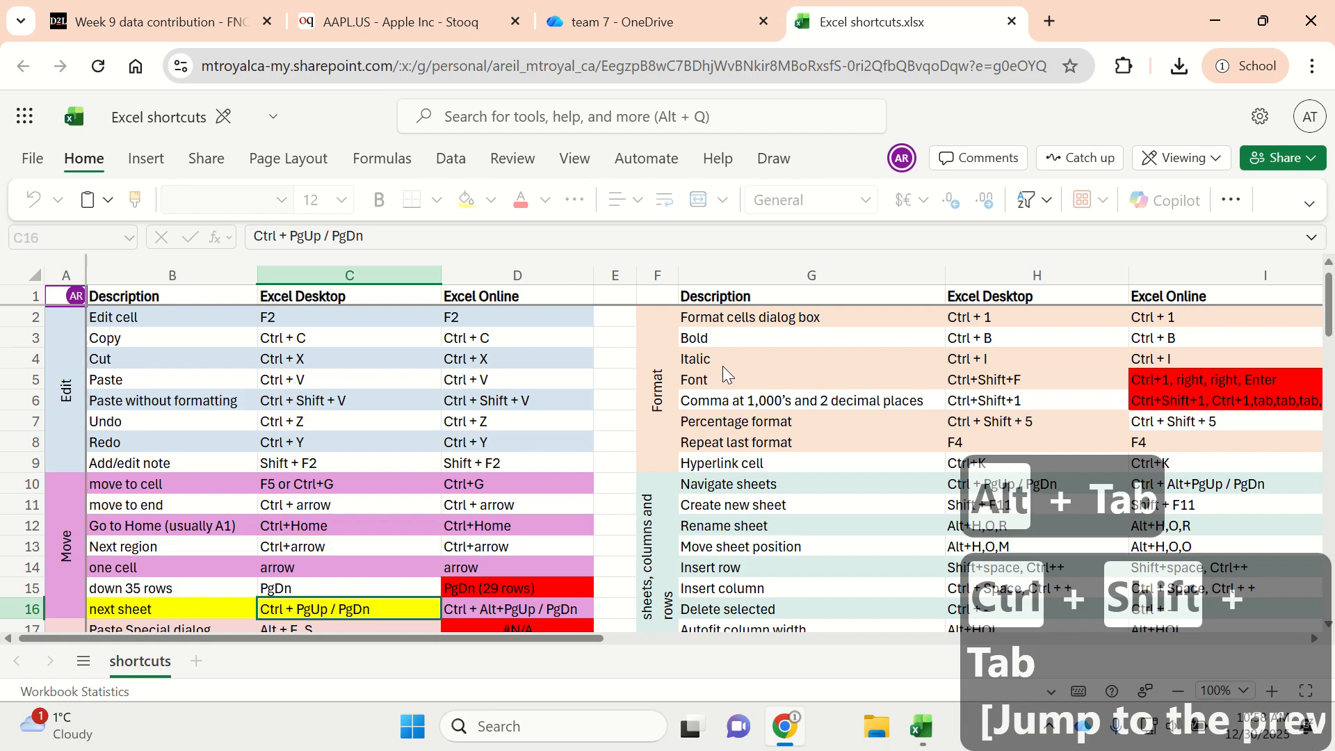
scroll(652, 589, "down", 6)
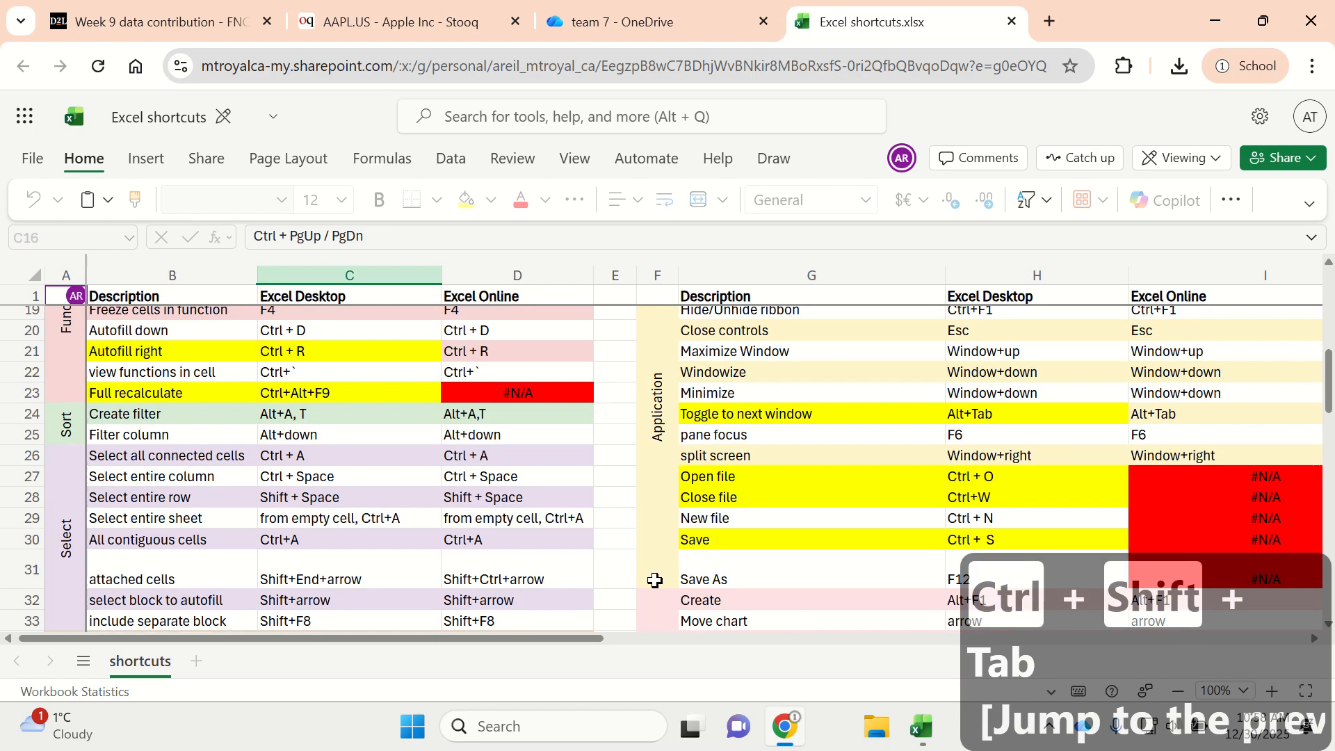
left_click(1008, 415)
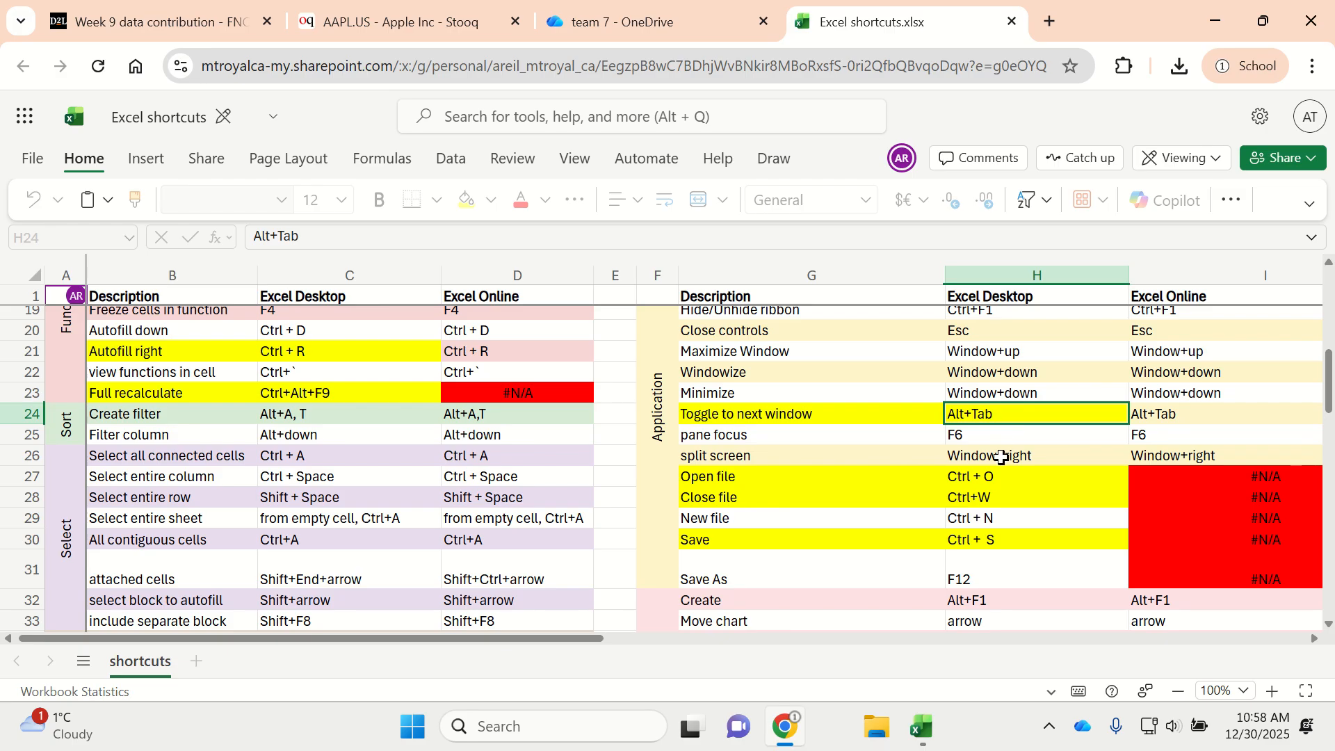
left_click(995, 501)
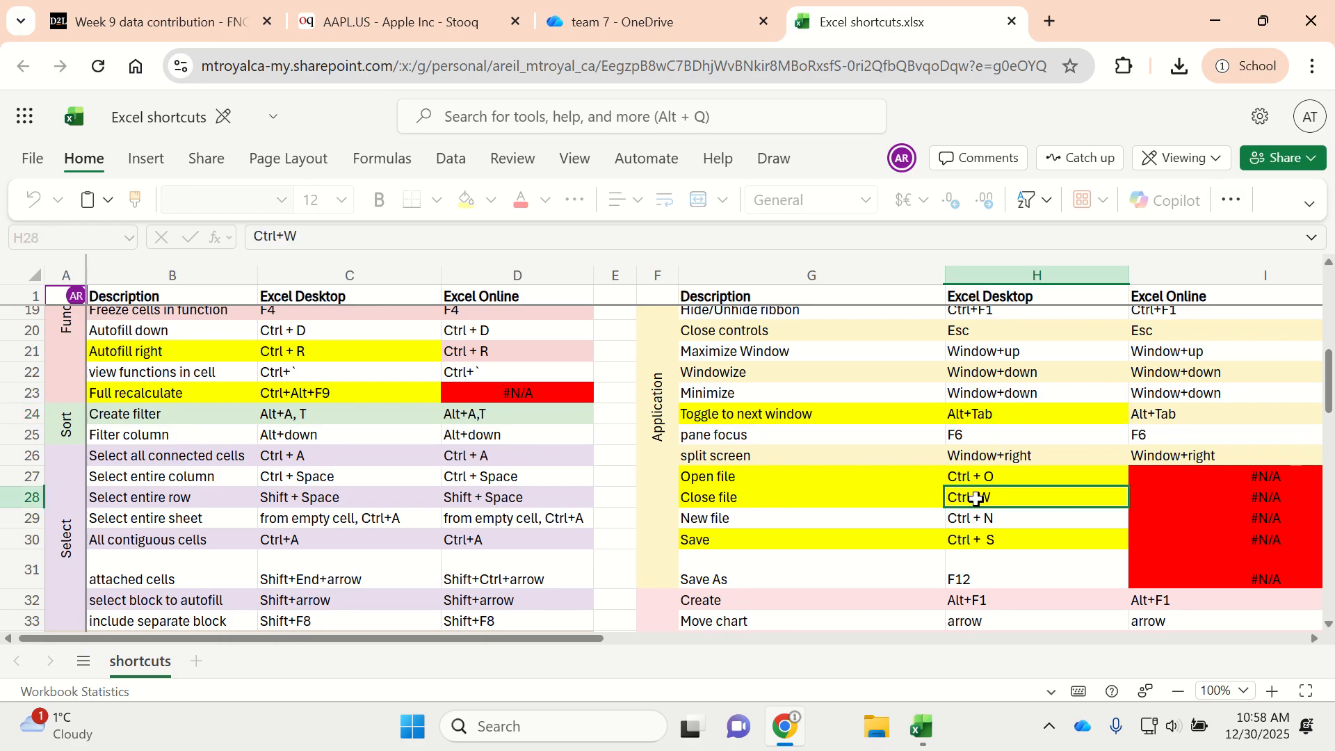
left_click(1008, 475)
left_click(1015, 537)
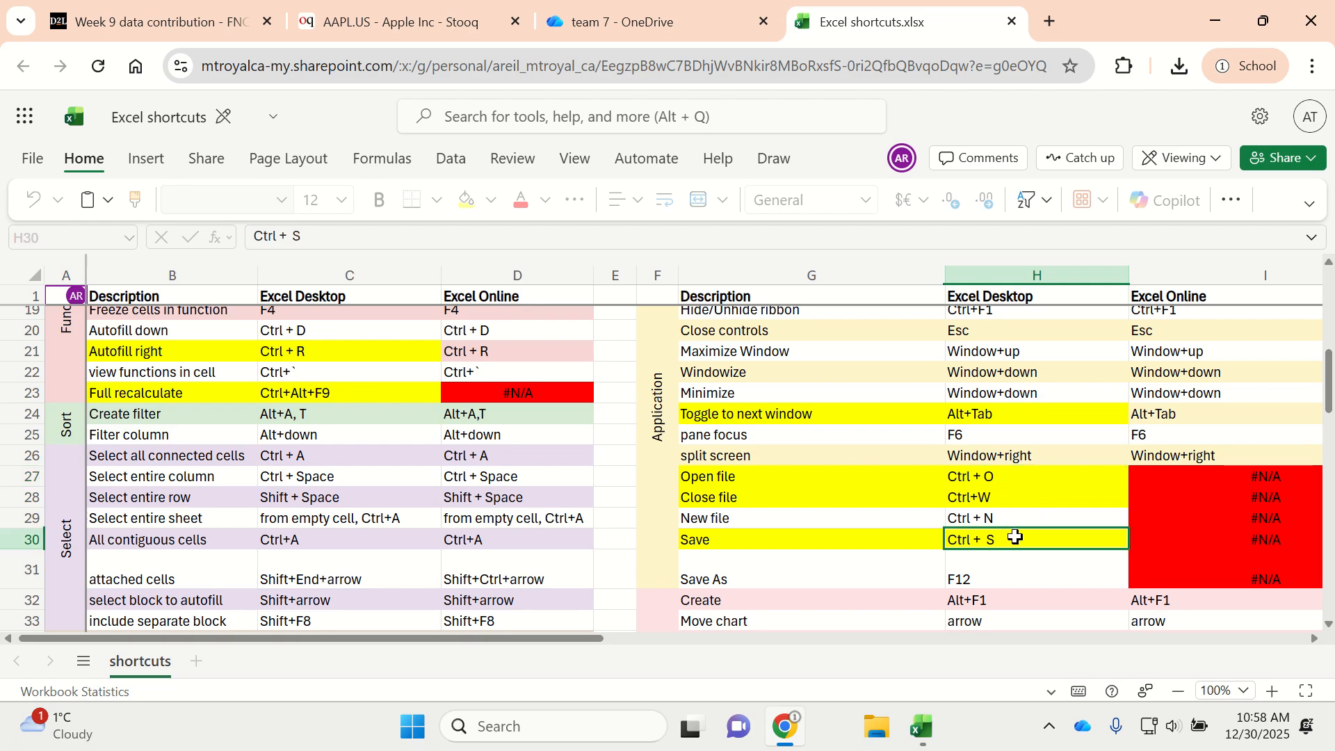
Examine the highlighted shortcuts for autofill right, full recalculate, next sheet, toggling screen sections and switching browser tabs
scroll(855, 479, "up", 5)
scroll(856, 480, "down", 2)
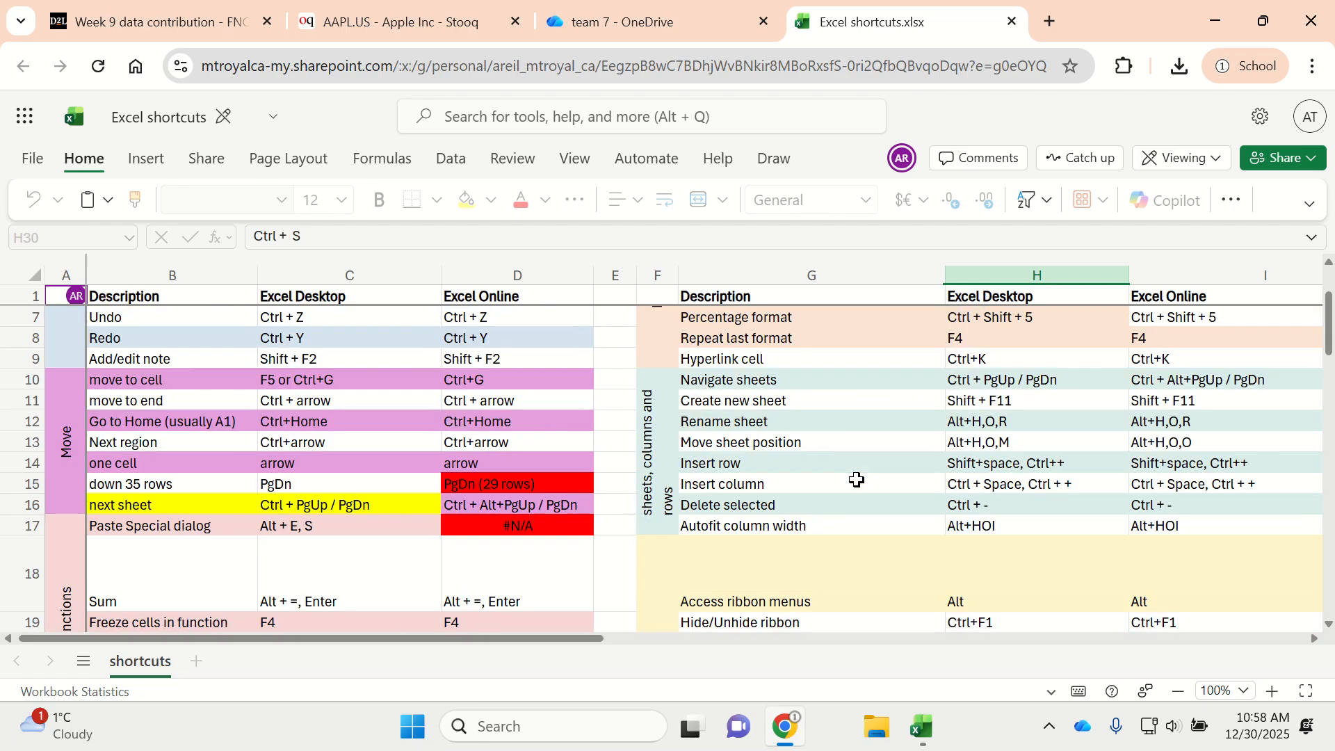
scroll(240, 514, "up", 2)
scroll(237, 515, "down", 6)
left_click(311, 358)
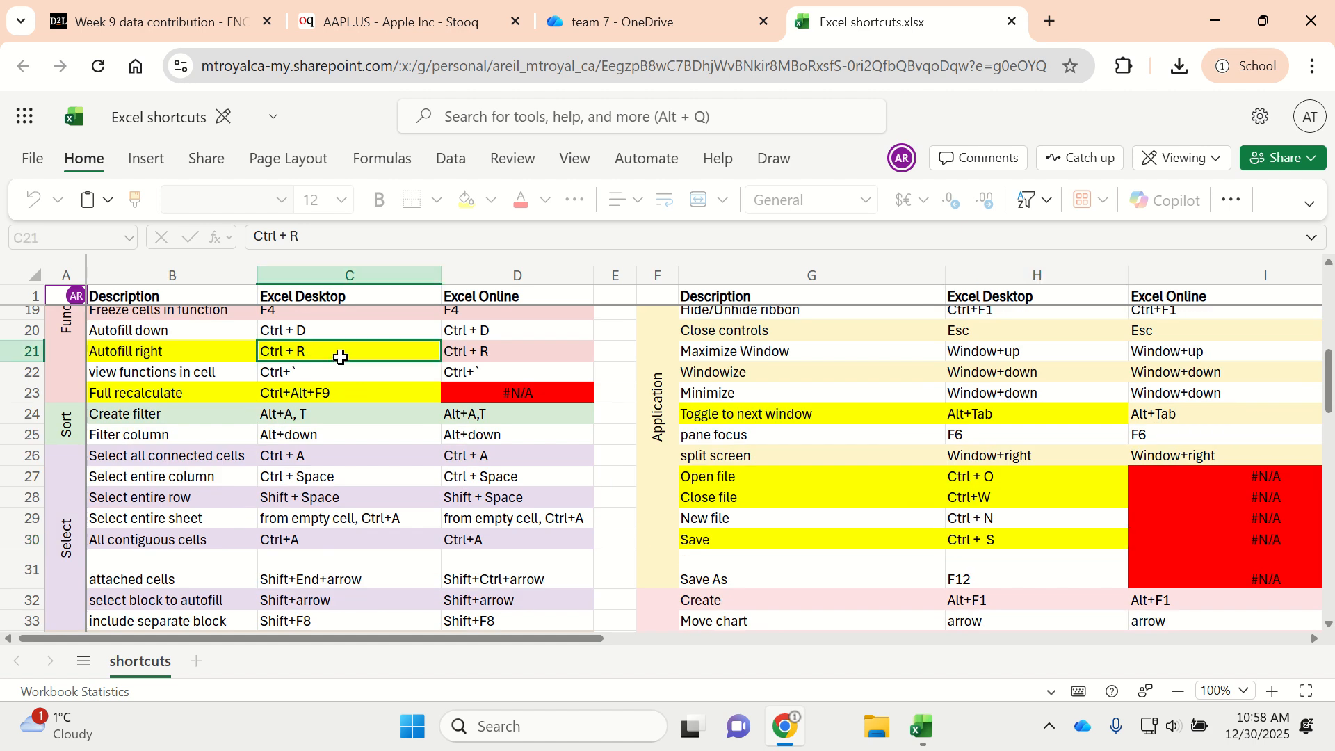
left_click(317, 392)
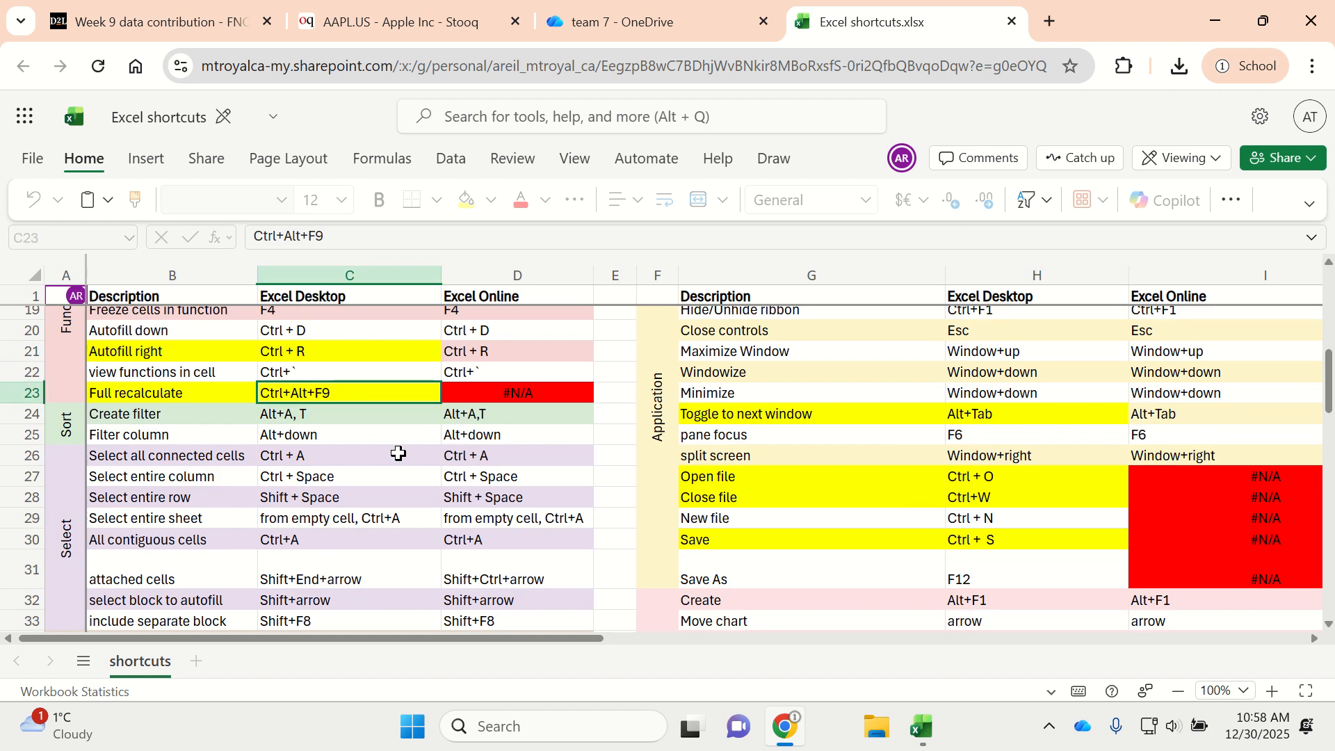
scroll(396, 453, "up", 2)
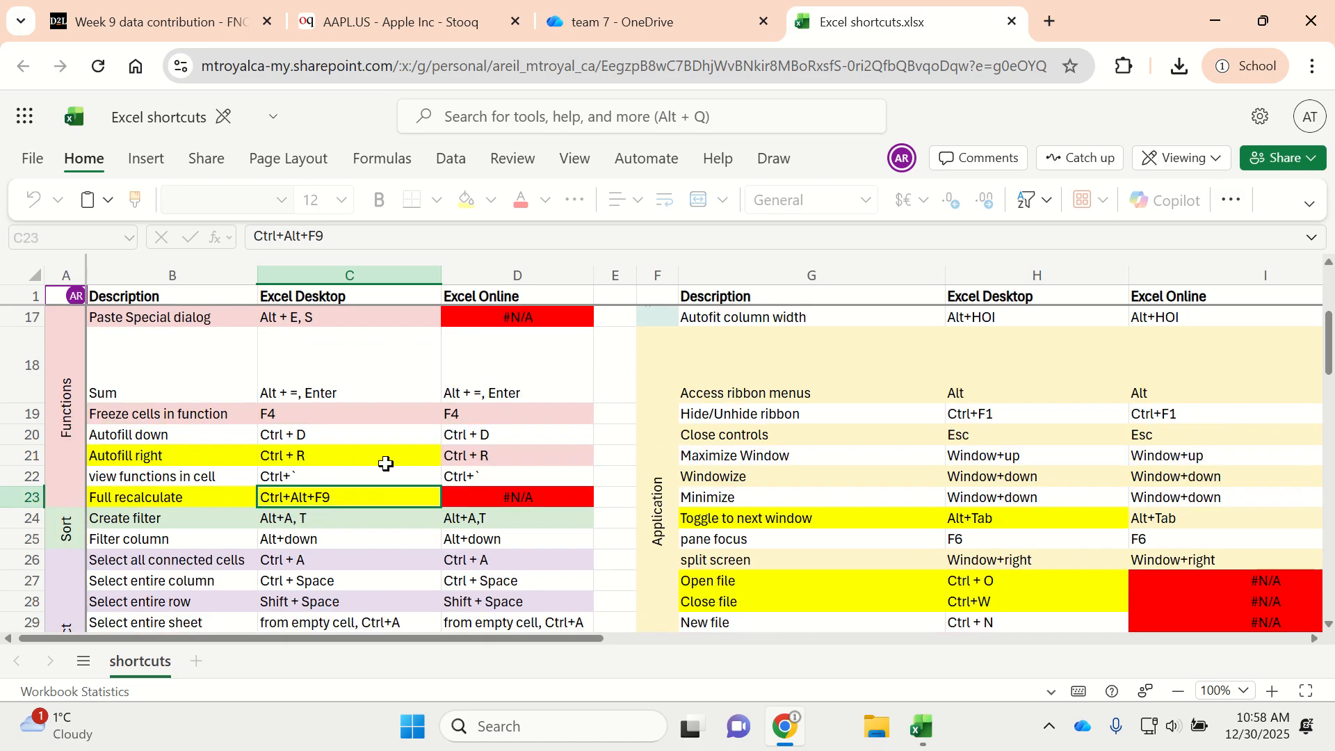
scroll(387, 462, "up", 3)
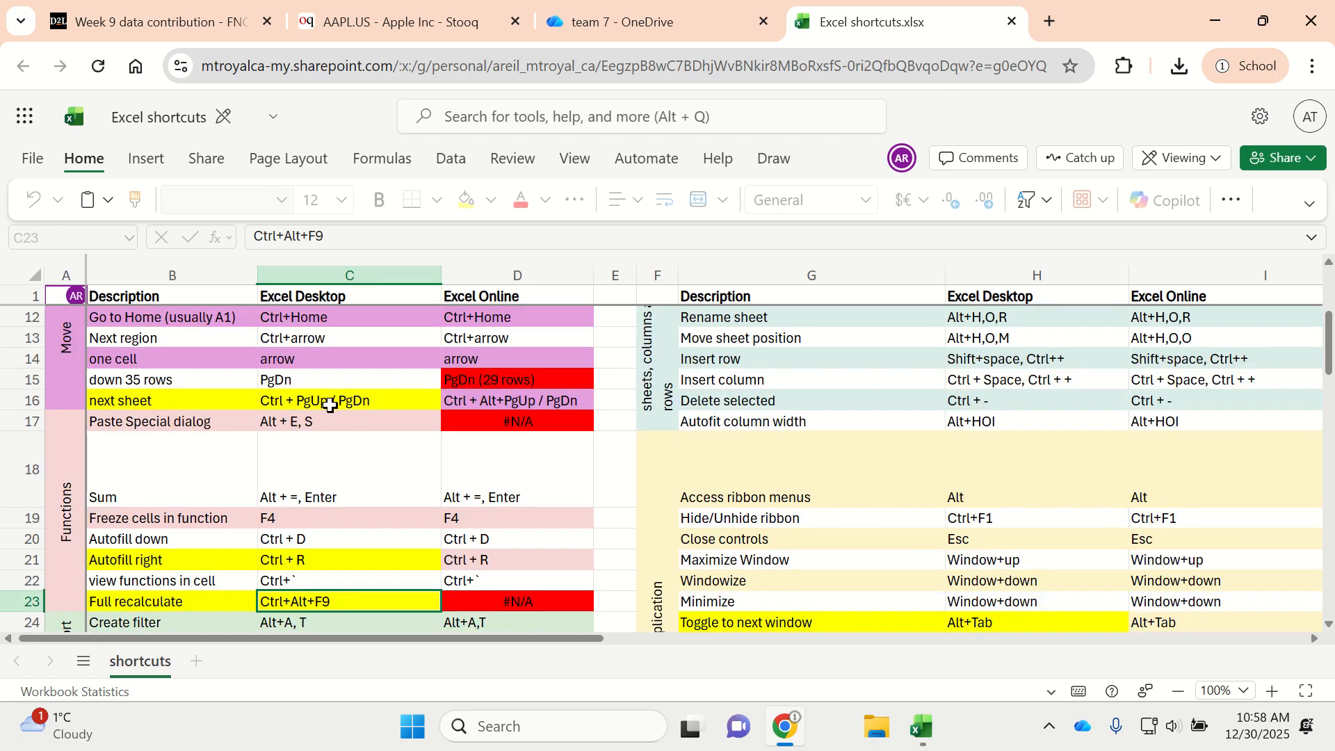
scroll(352, 487, "down", 5)
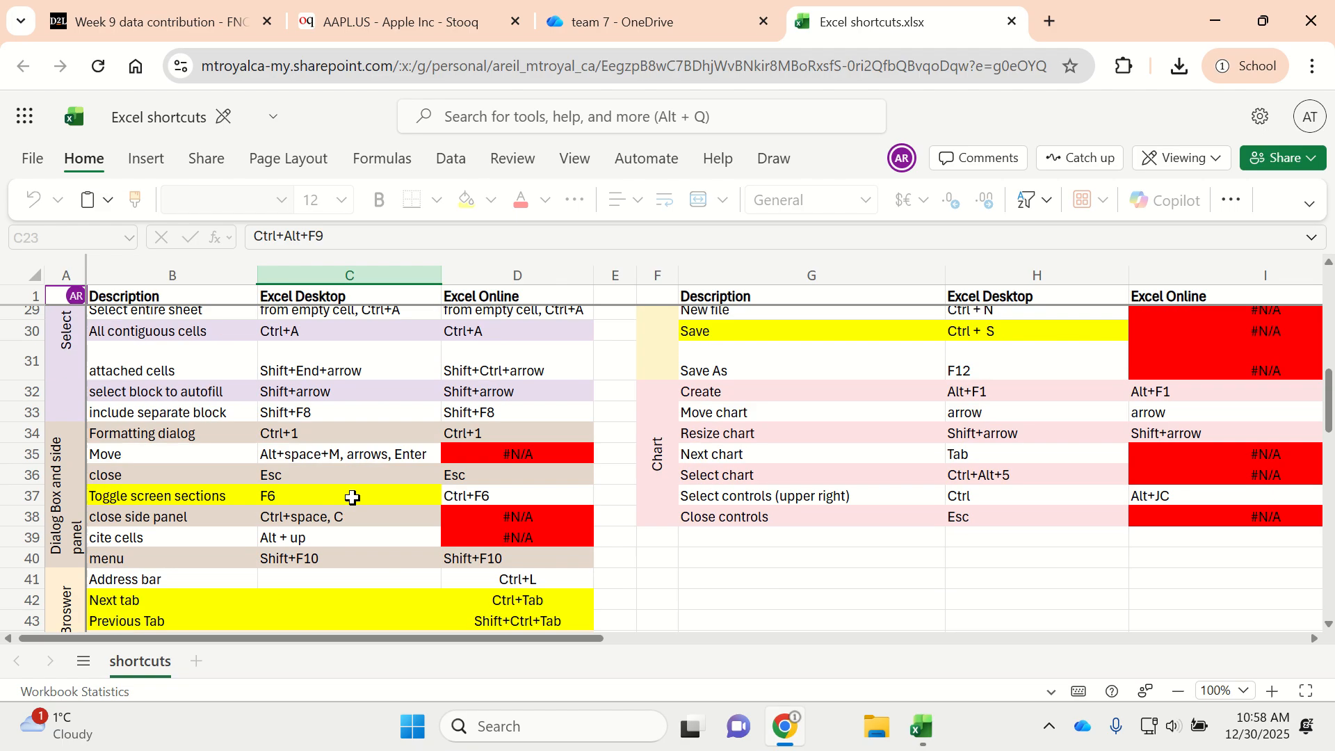
scroll(353, 498, "down", 2)
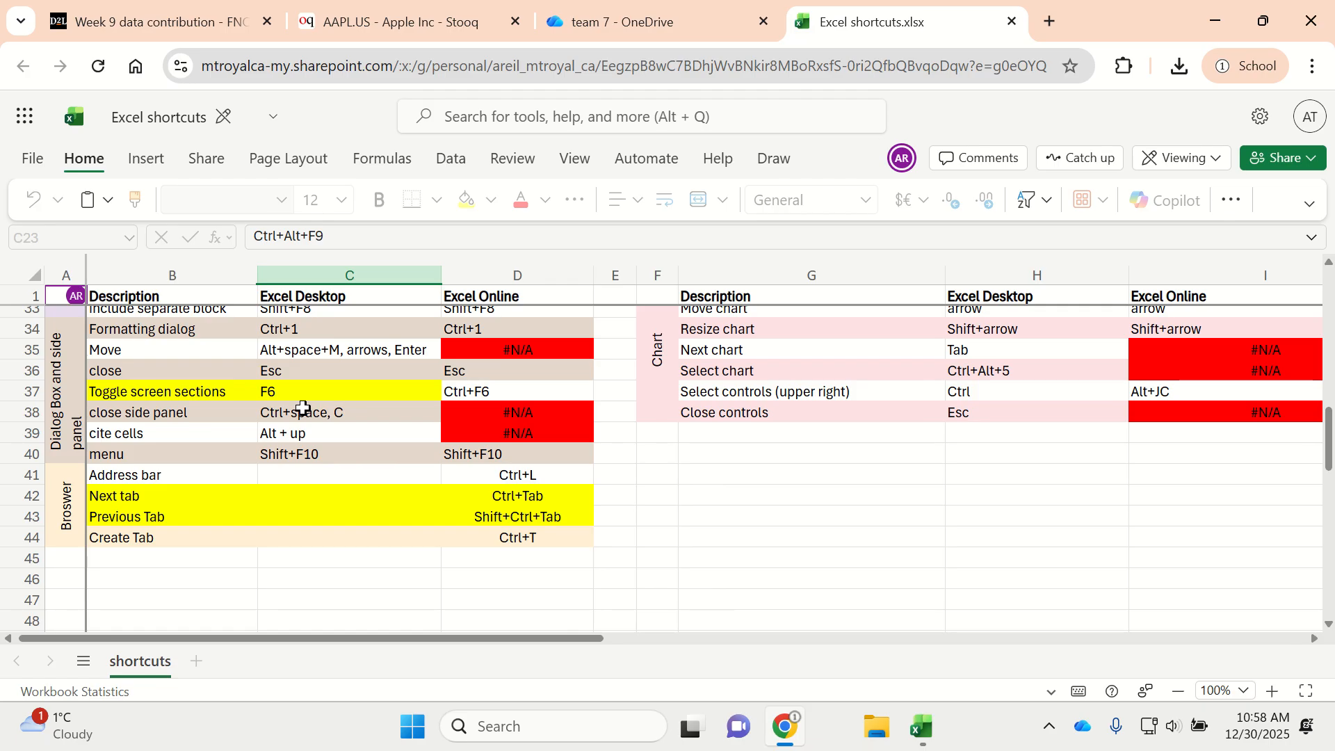
Return to the week 9 workbook in Excel and open the Trust Center macro settings from the blocked content warning
key("alt+Tab")
key("alt+Tab")
key("ctrl+Tab")
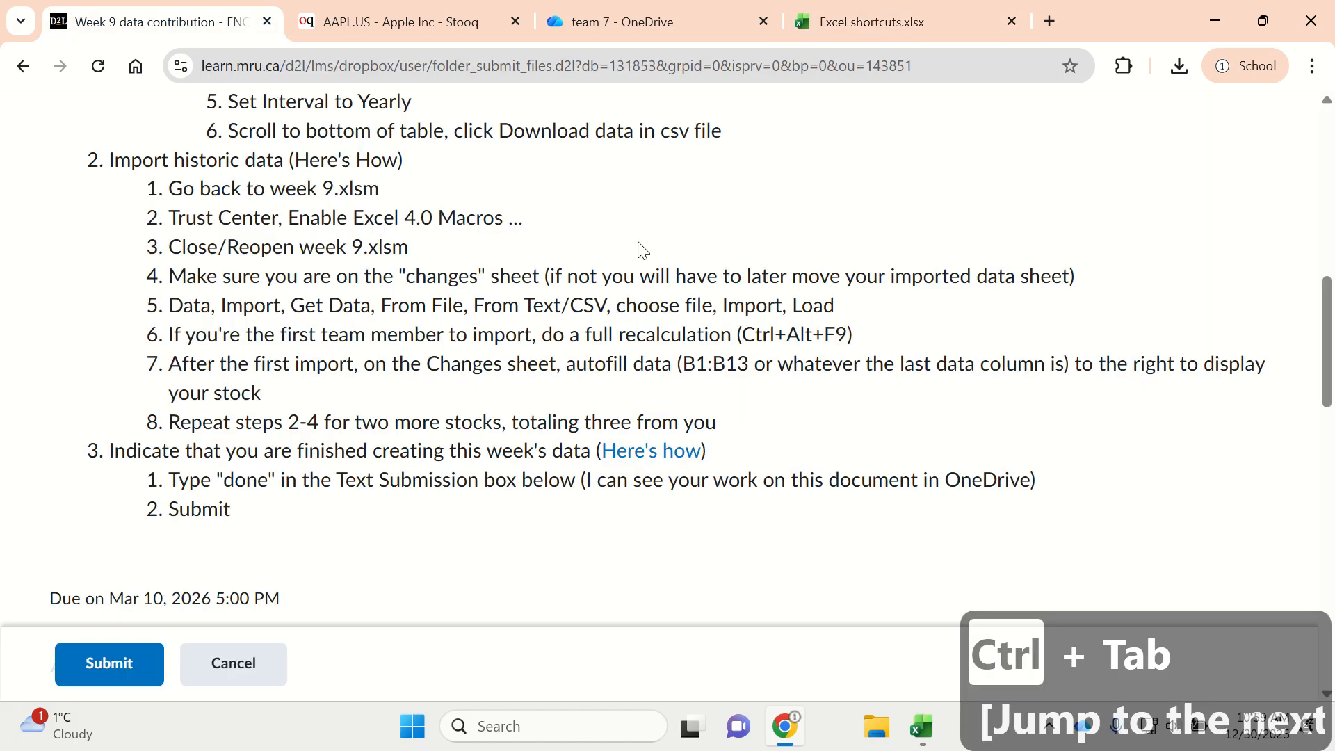
key("alt+Tab")
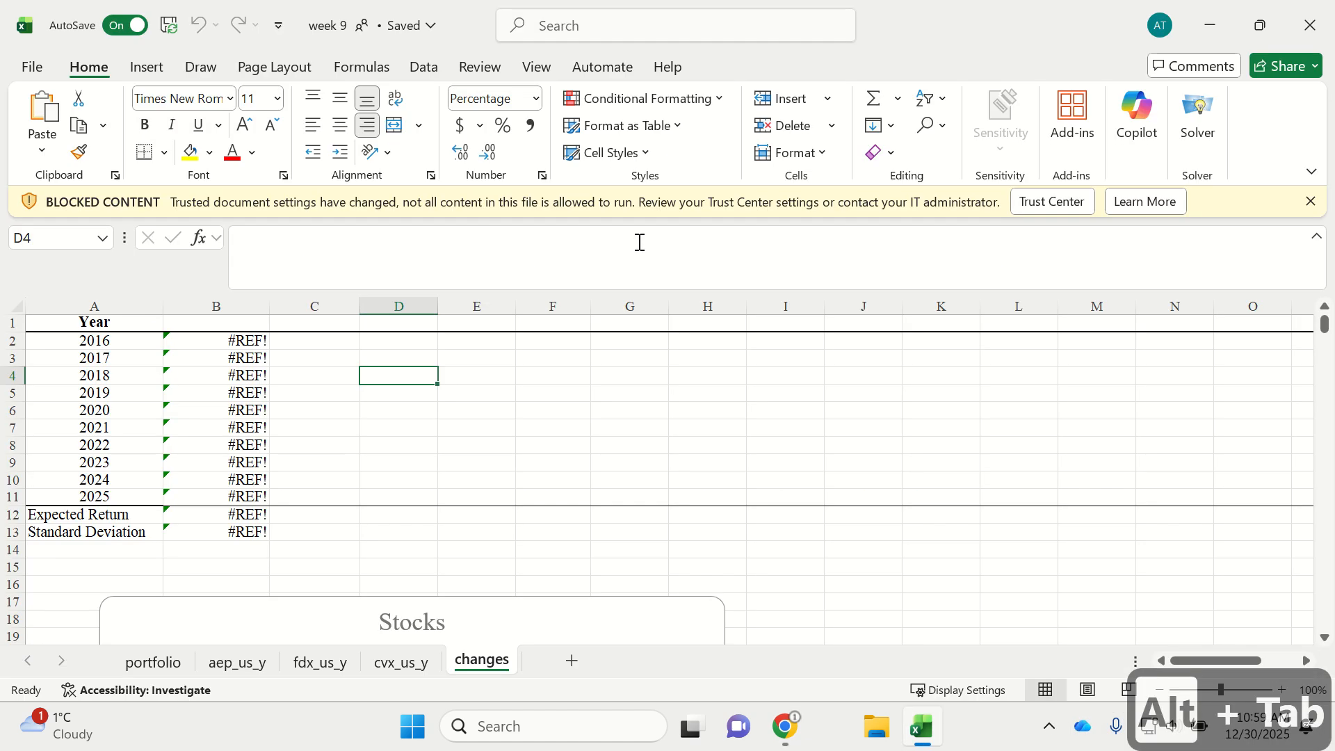
key("F6")
key("F6")
key("F6")
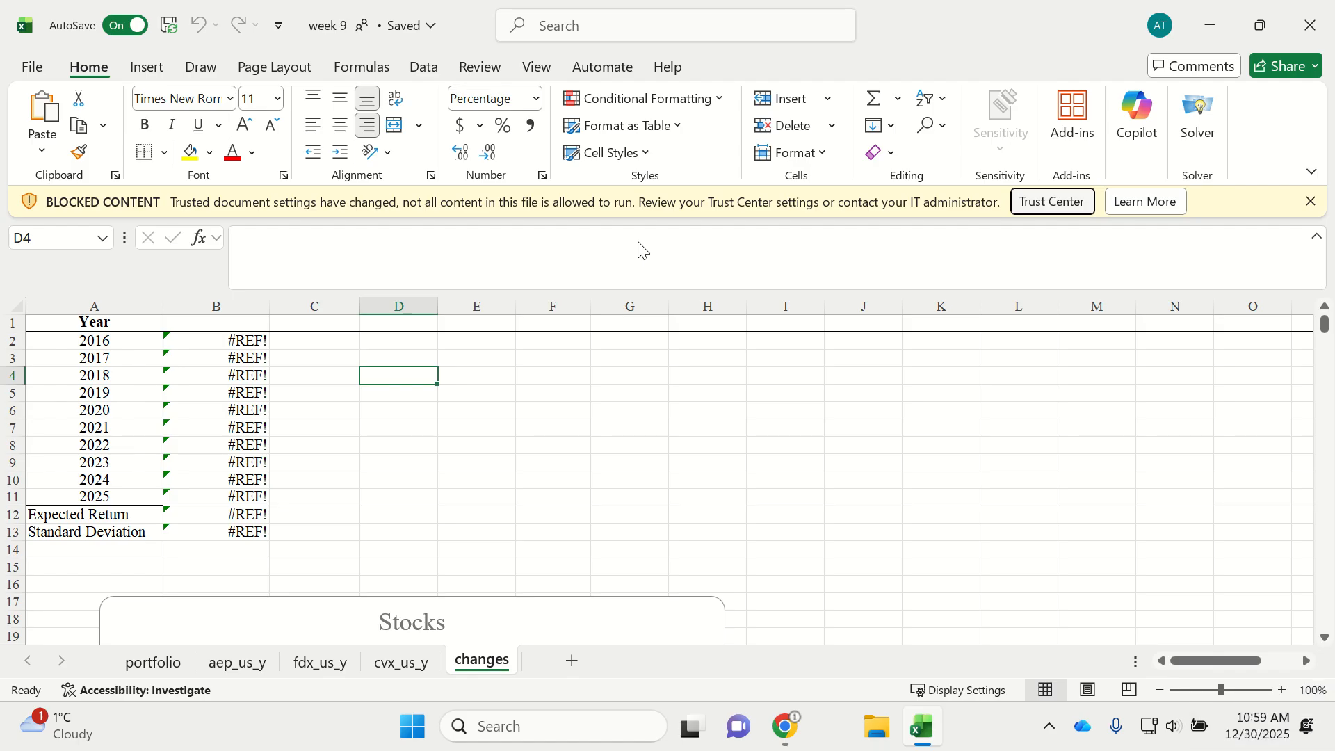
key("Return")
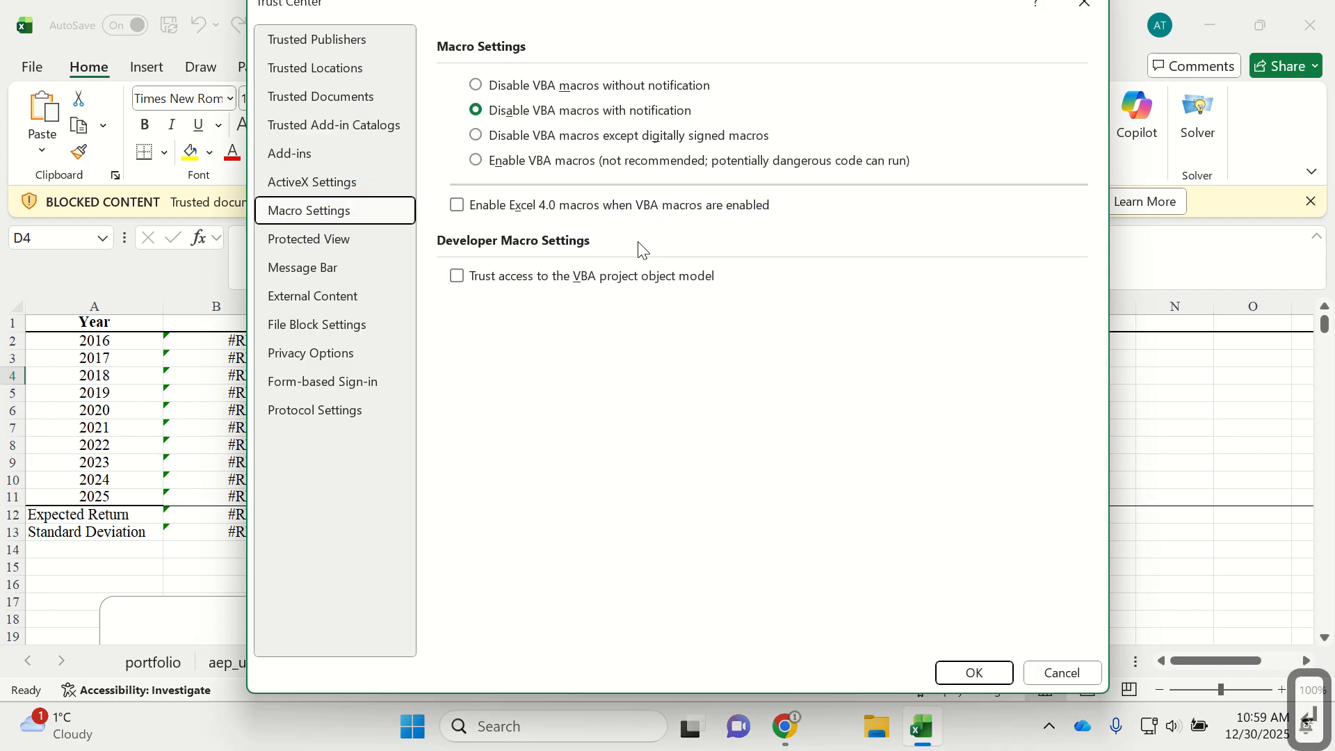
Enable Excel 4.0 macros when VBA macros are enabled and apply the macro settings
key("Tab")
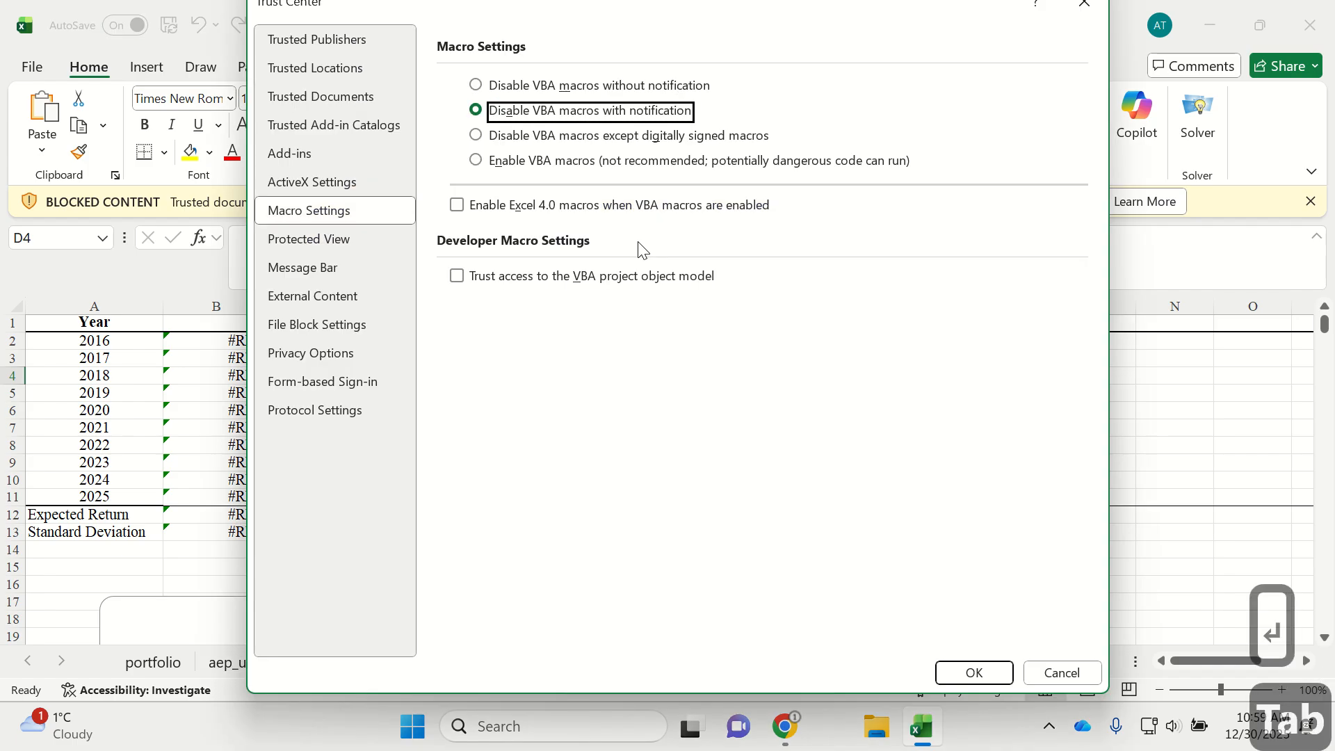
key("Down")
key("Down")
key("Down")
key("Down")
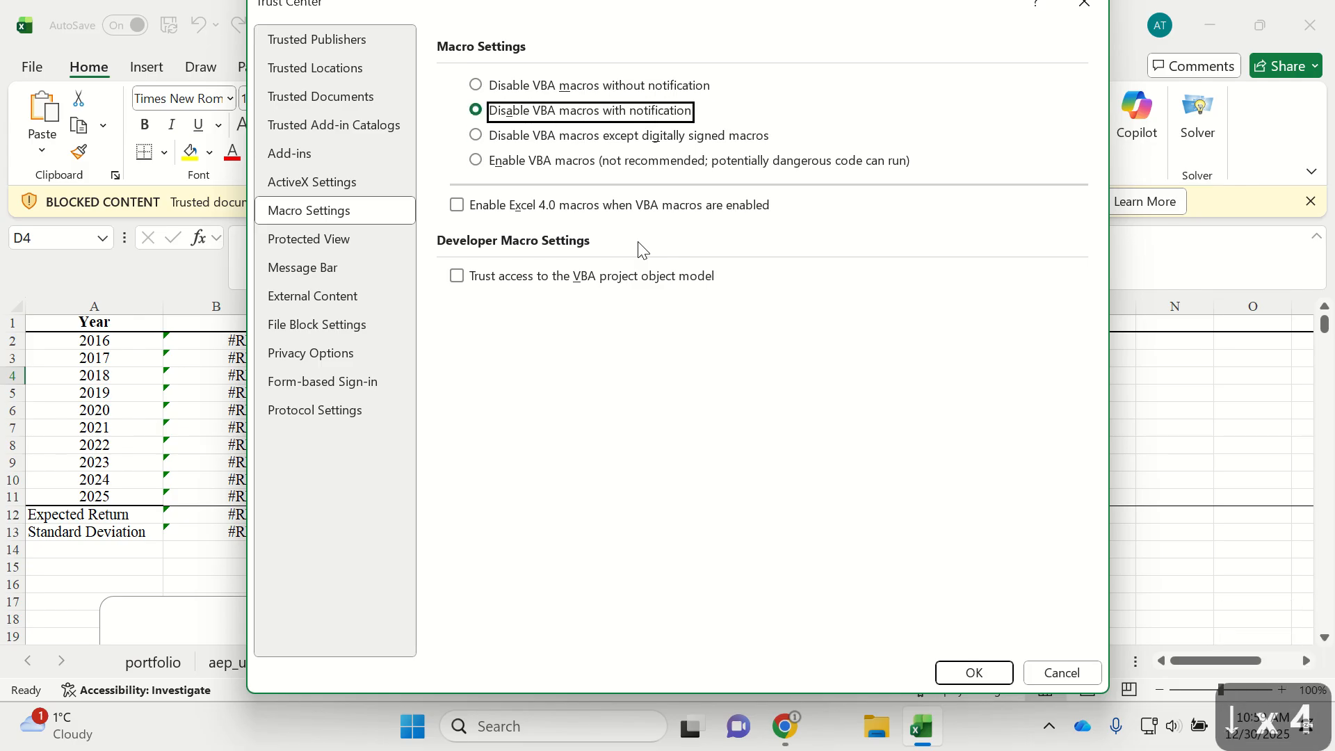
key("Tab")
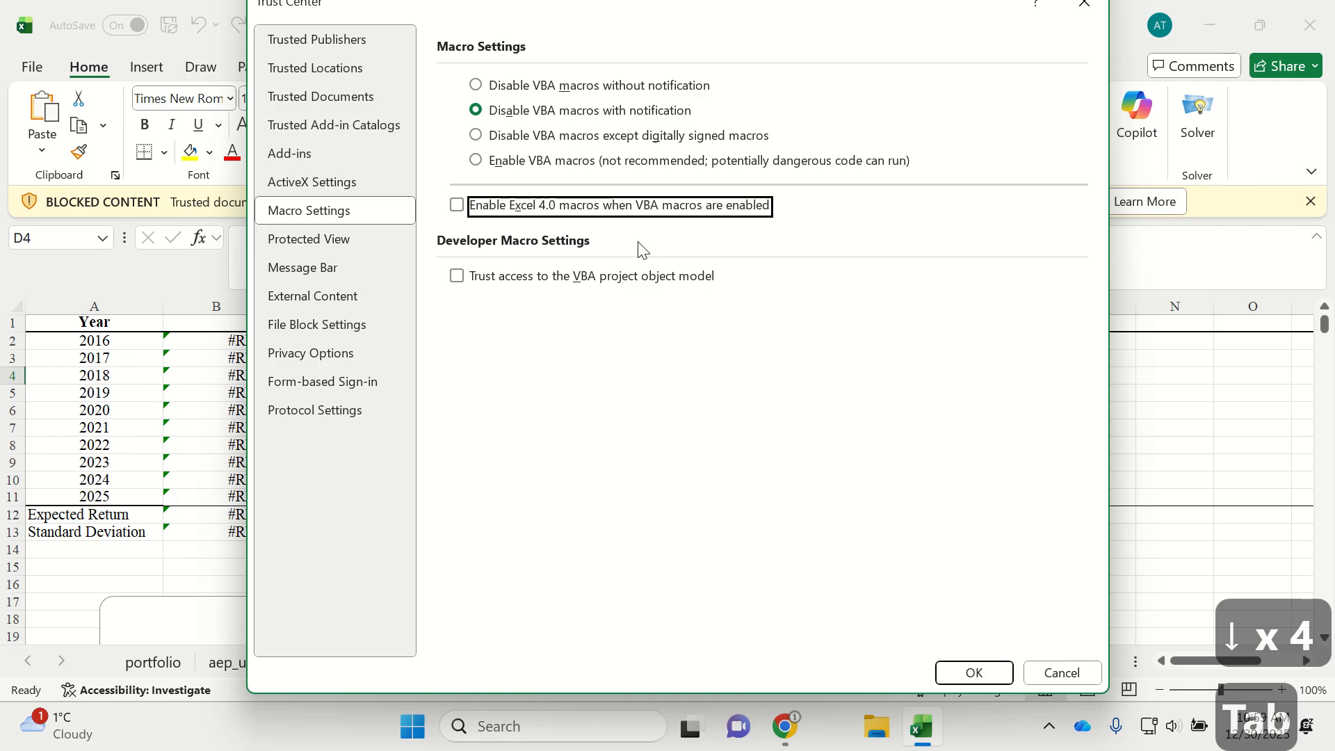
key("space")
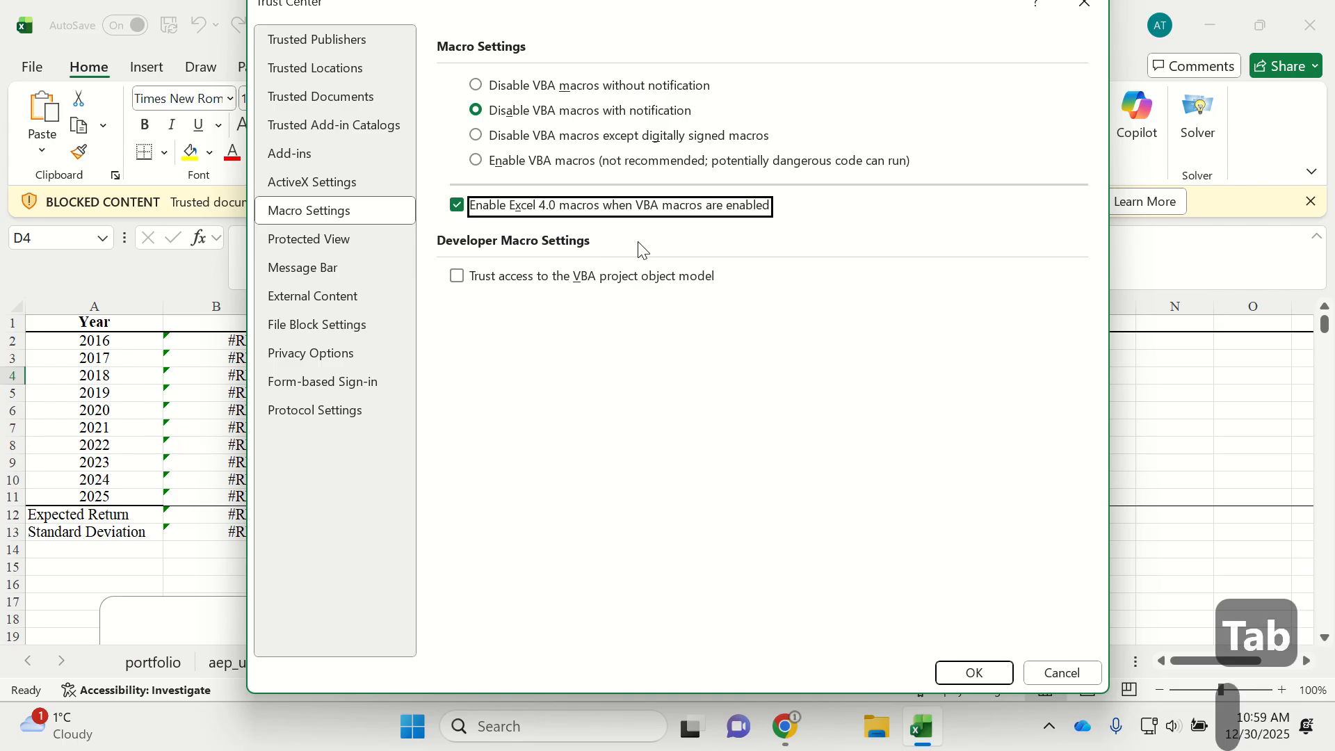
key("Return")
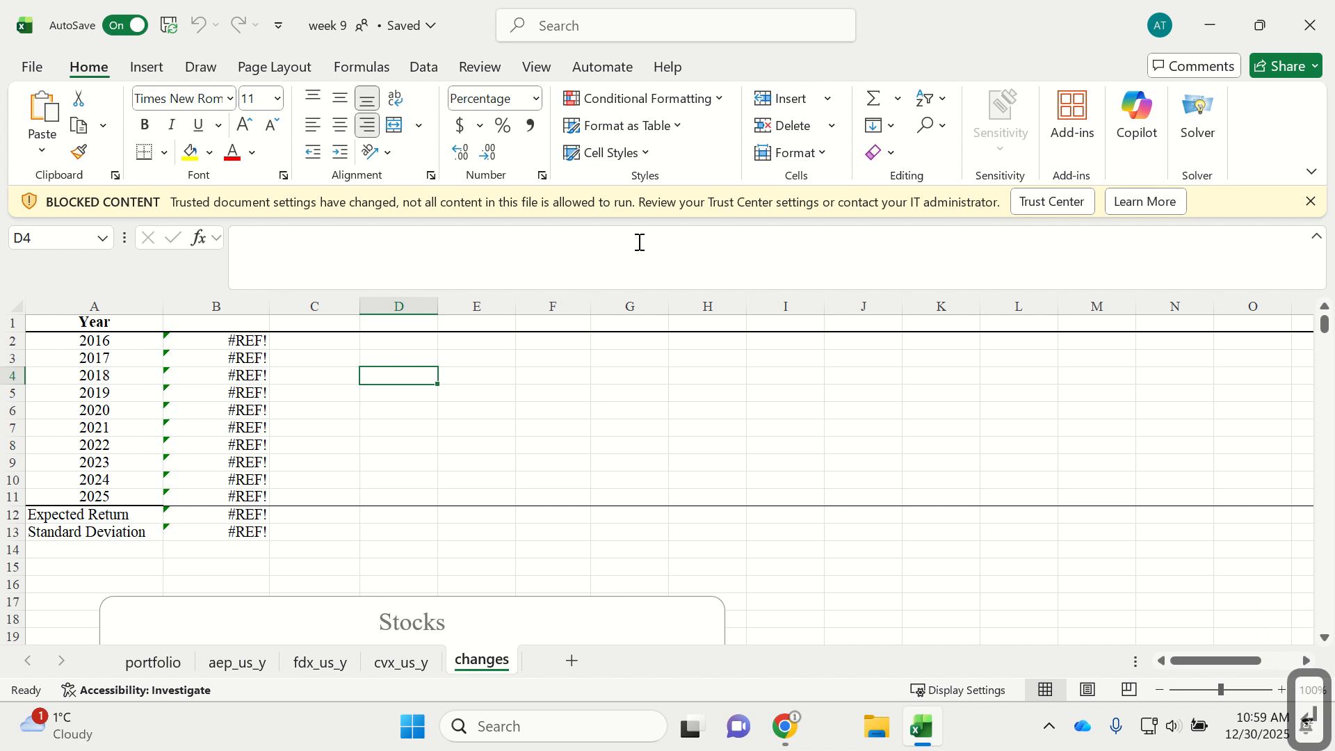
Save and close the week 9 workbook and reopen it from the recent workbooks
key("ctrl+s")
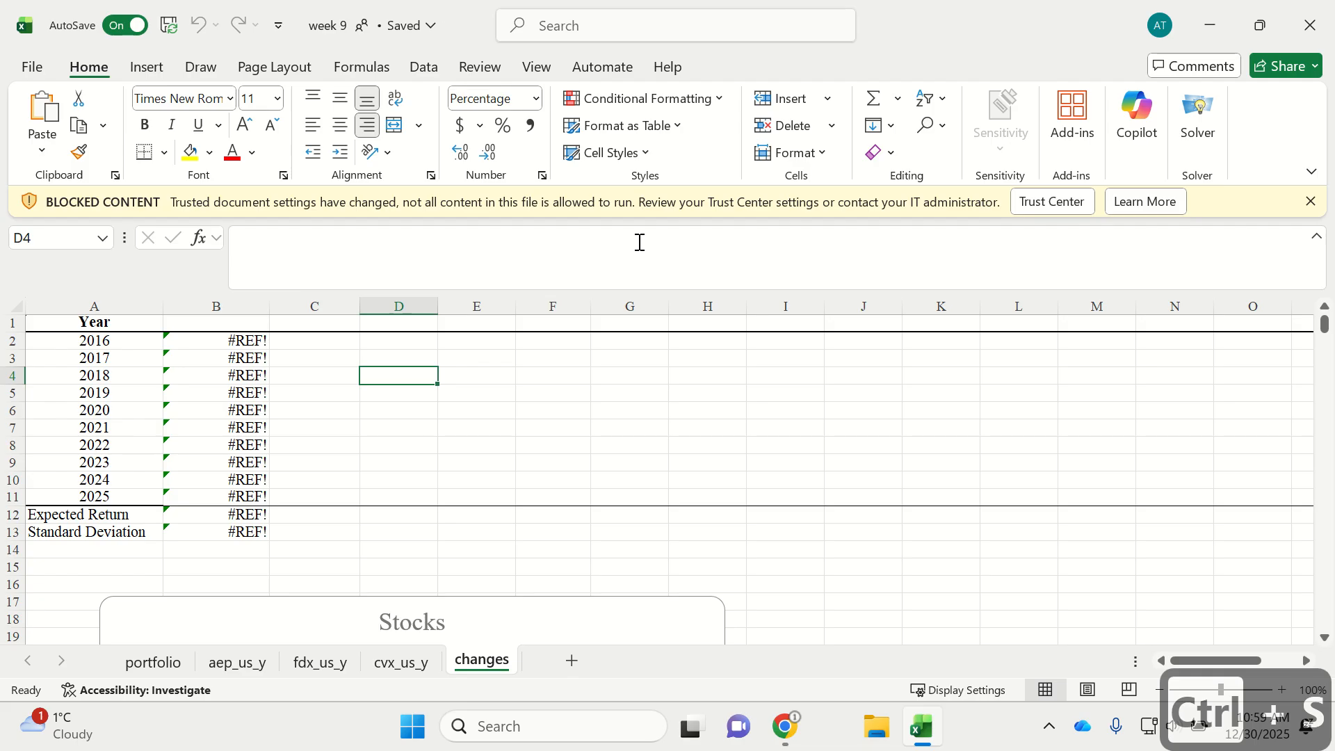
key("ctrl+w")
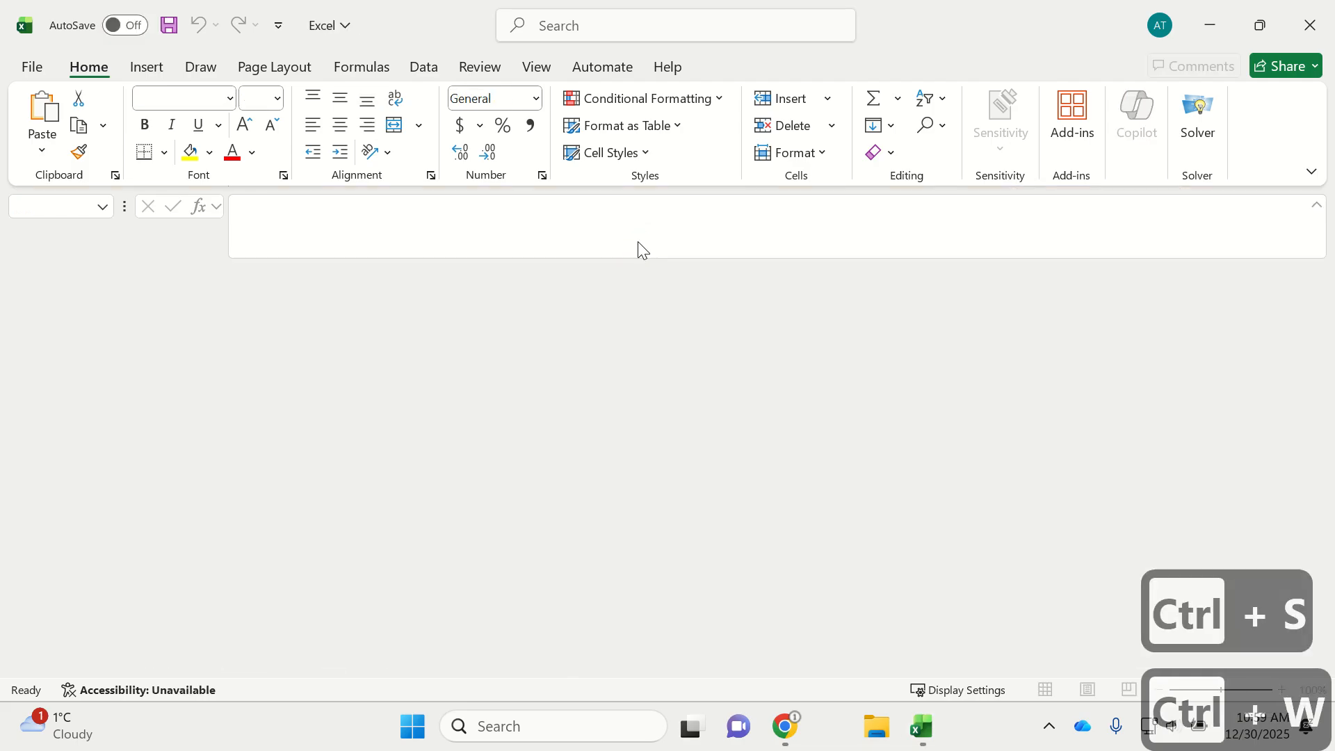
key("ctrl+o")
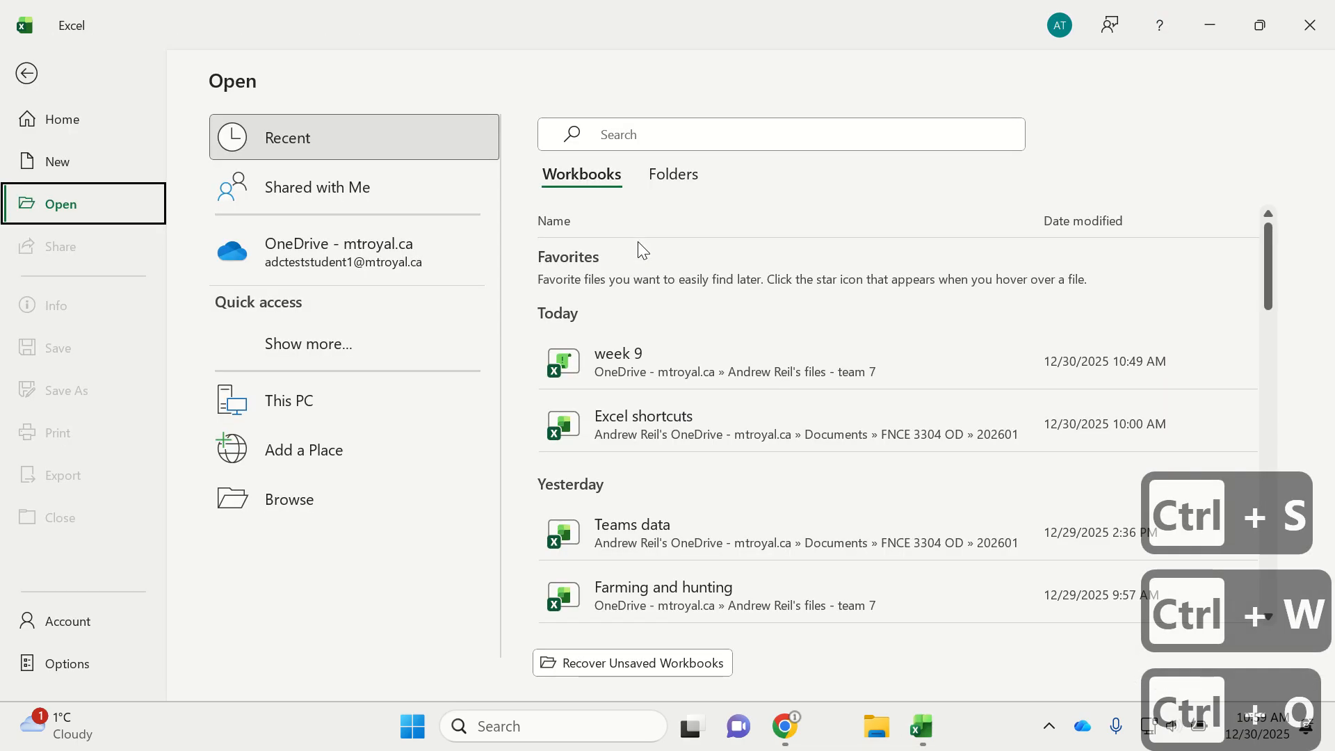
key("Tab")
key("Tab")
key("Tab")
key("Tab")
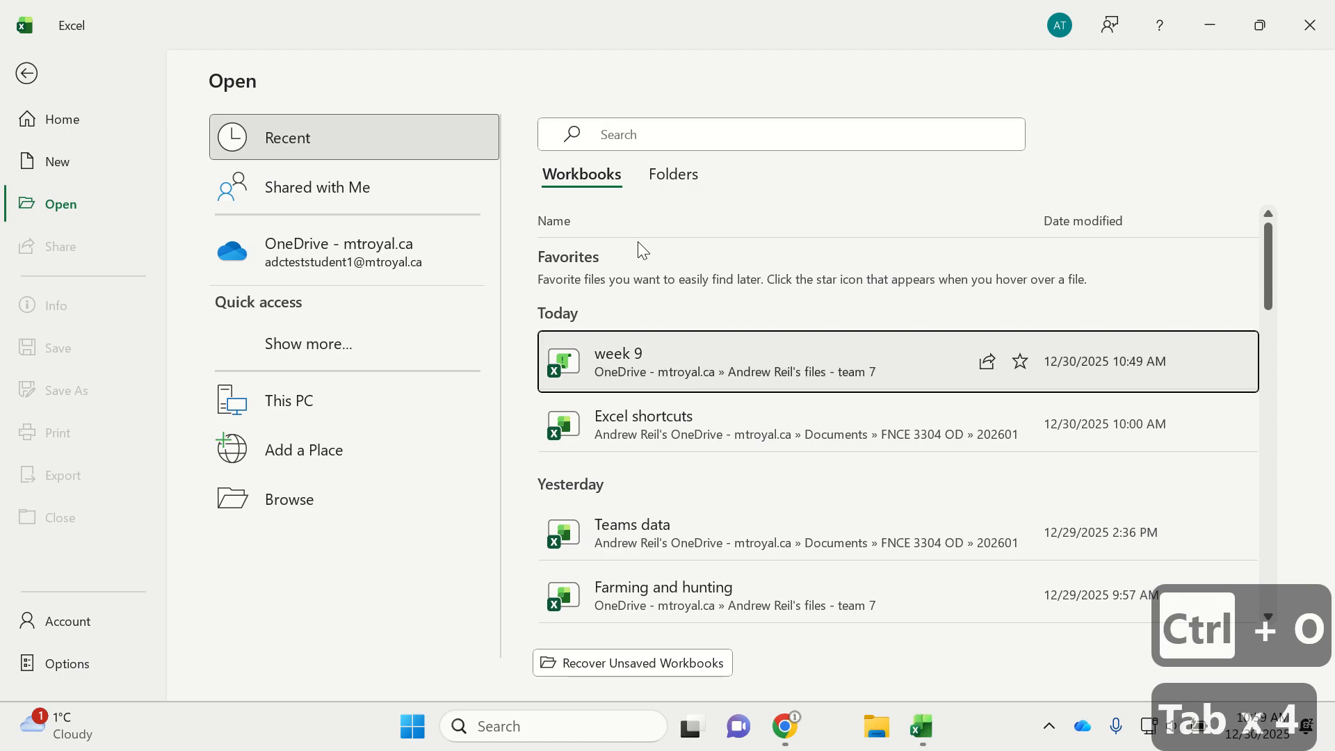
key("Return")
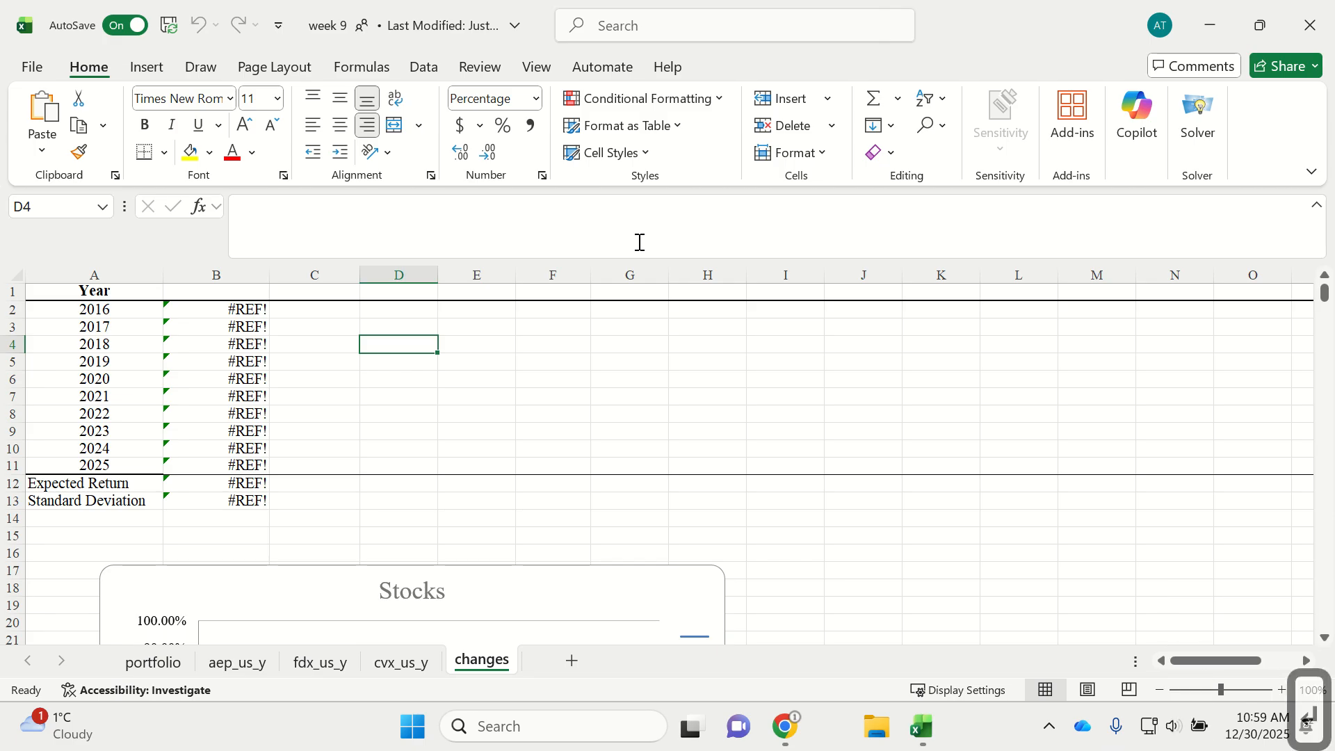
Review the import instructions in the Chrome assignment page and start a Text/CSV file import from the changes sheet in Excel
key("alt+Tab")
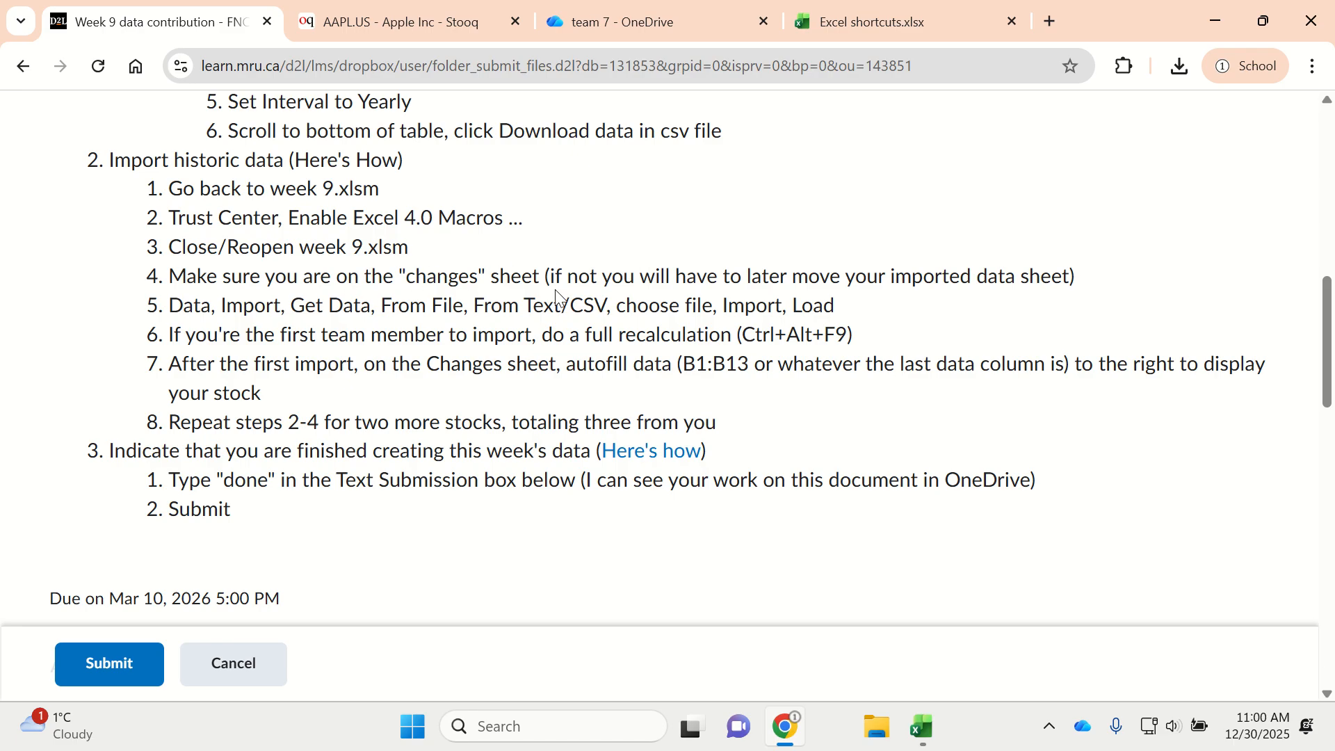
key("alt+Tab")
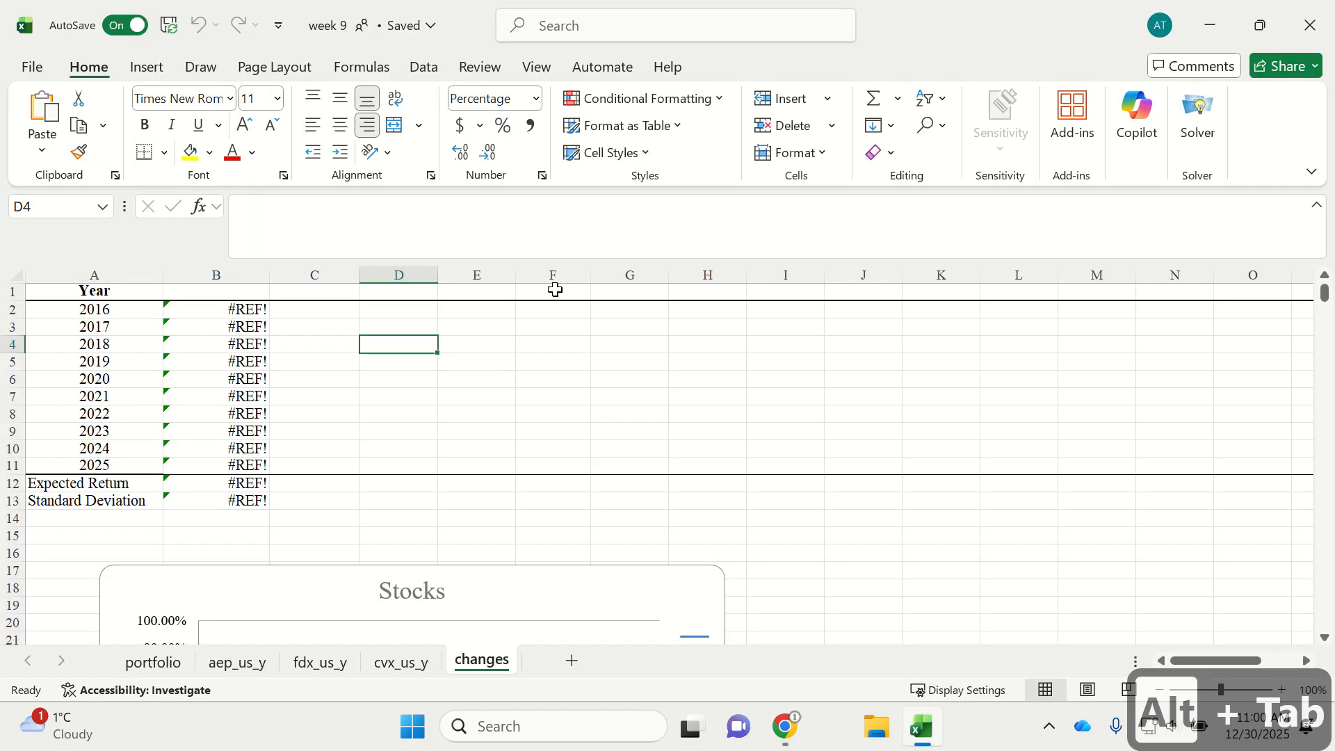
key("alt")
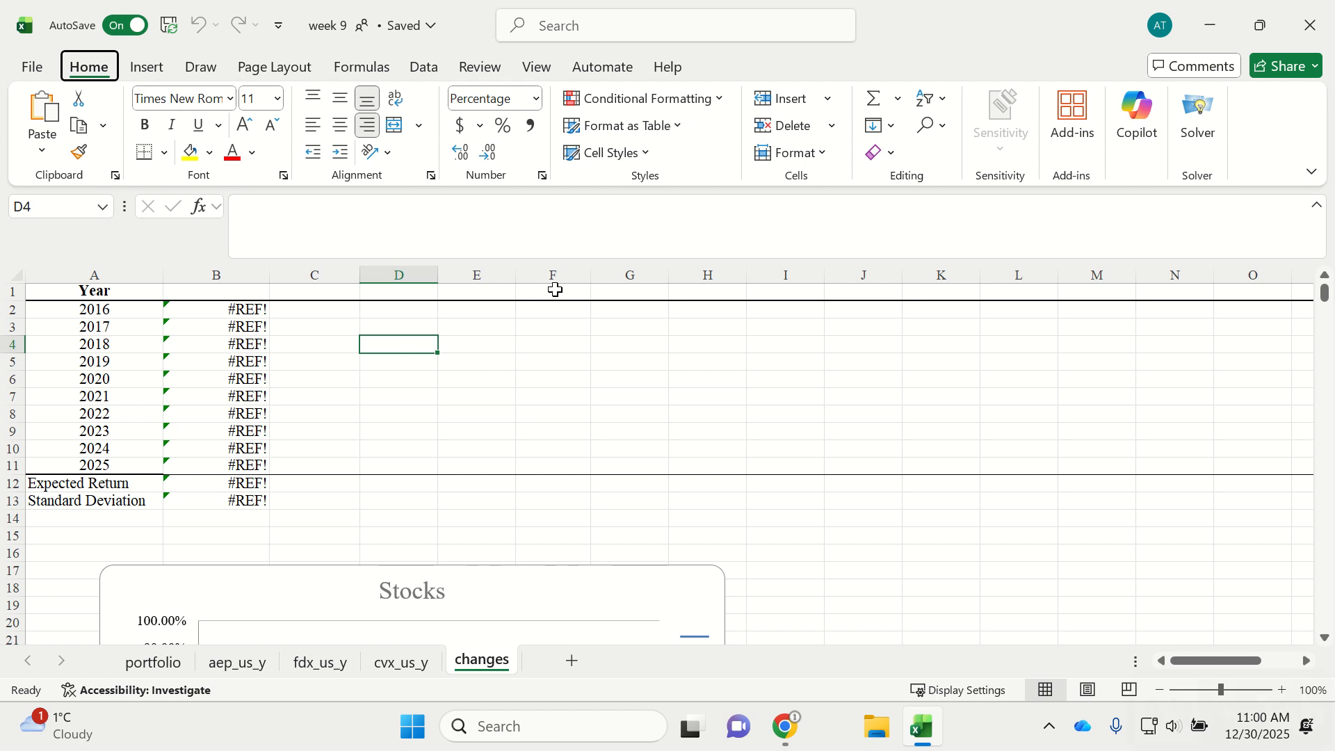
key("a")
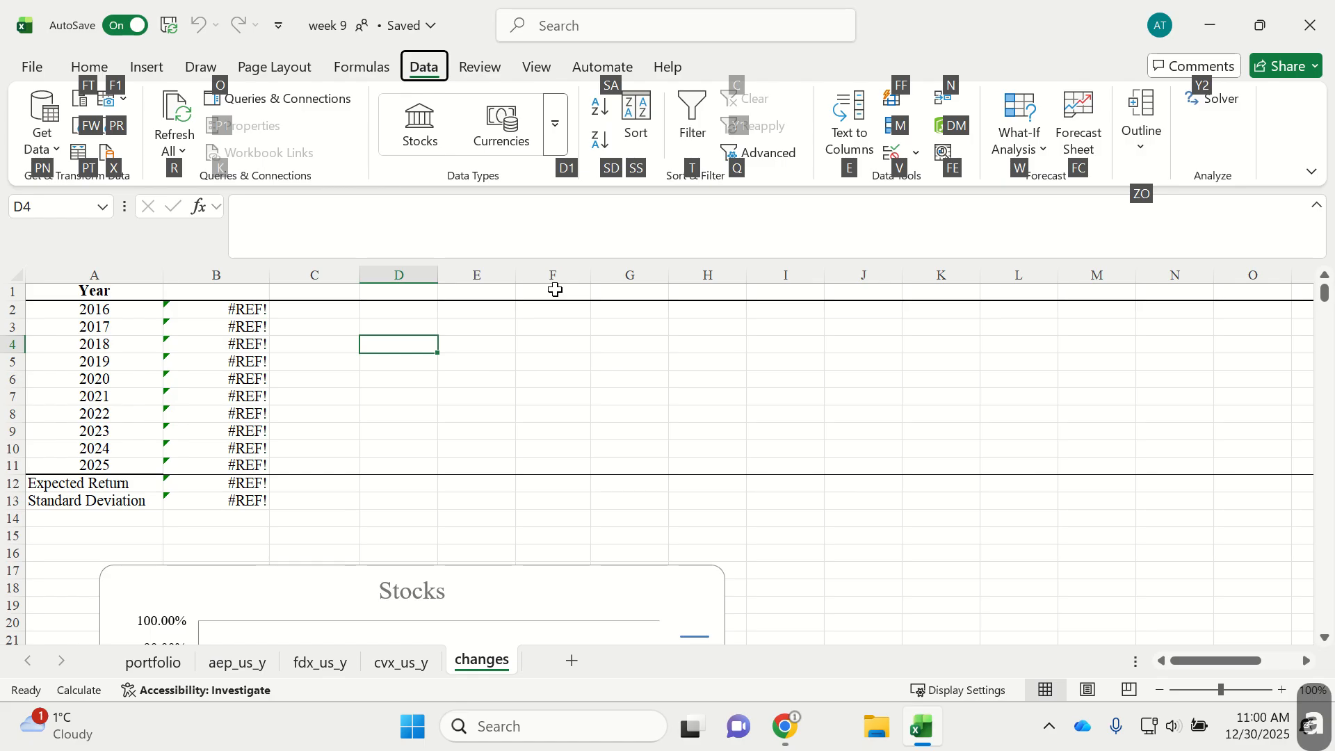
key("p")
key("n")
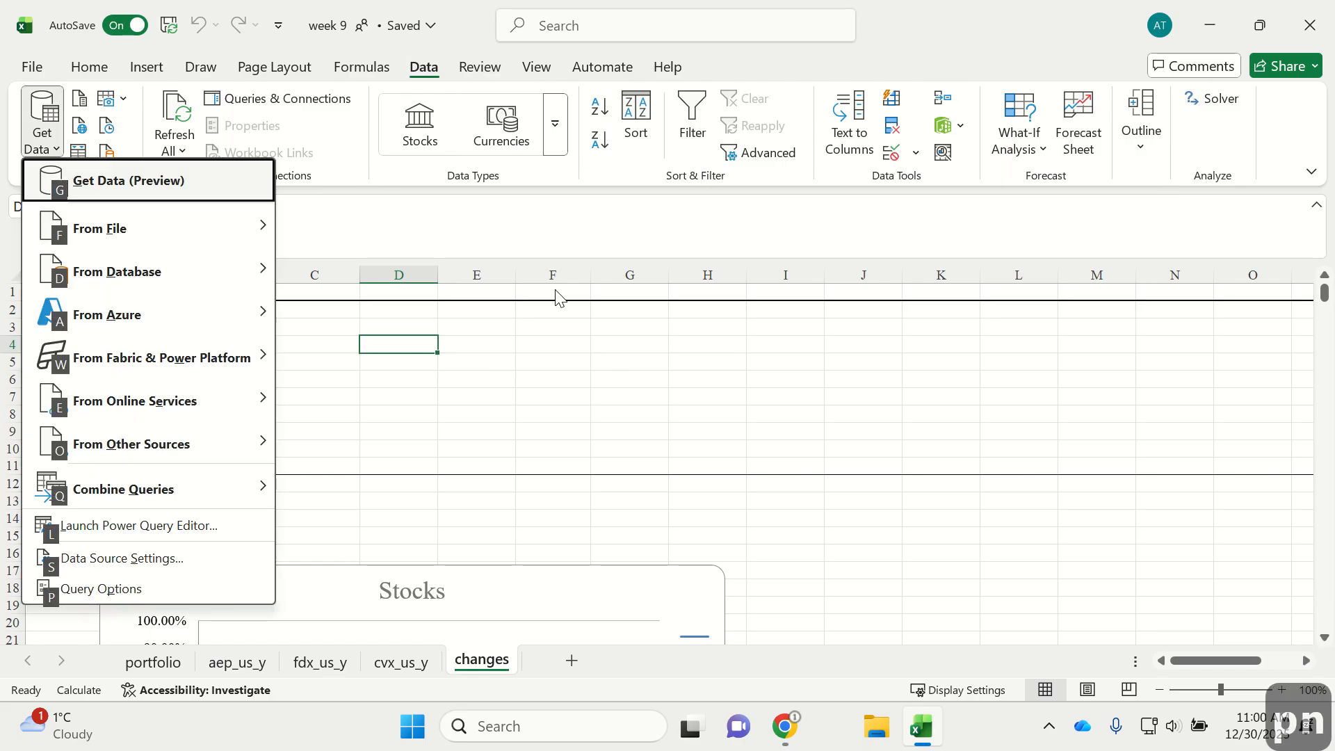
key("f")
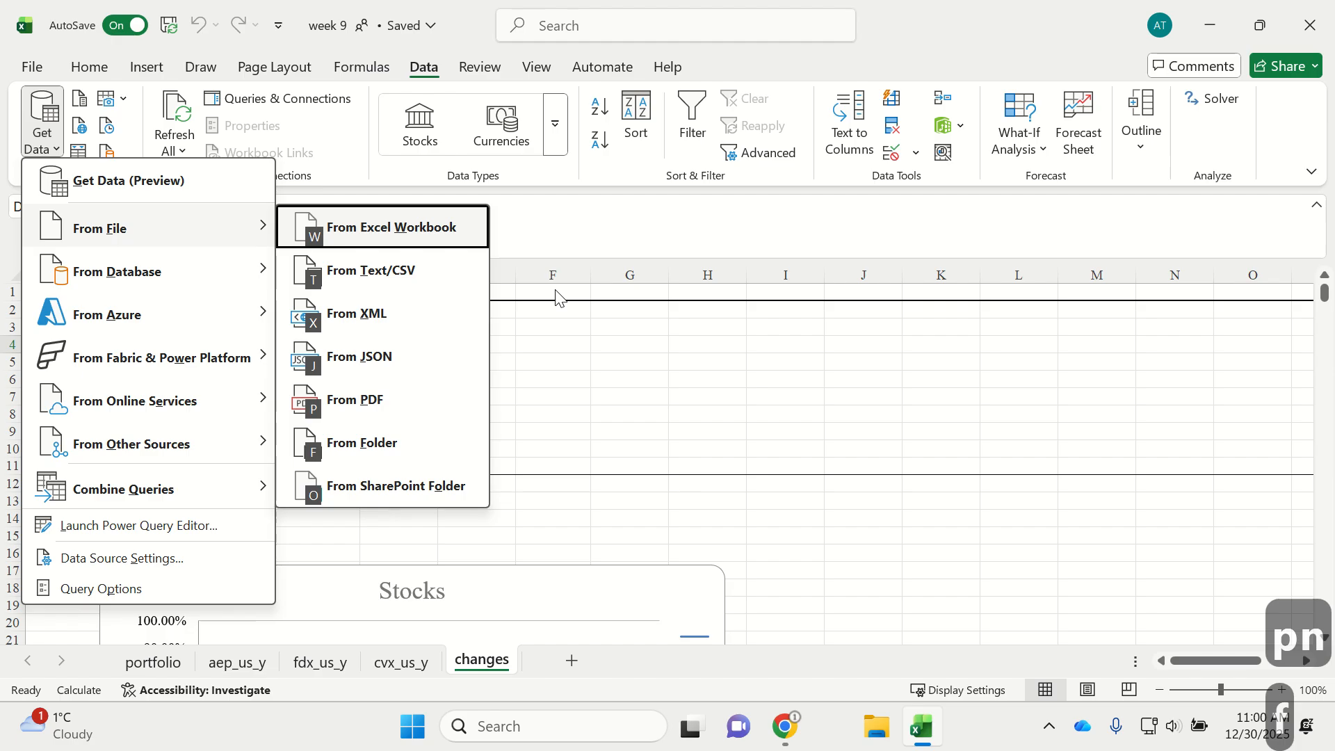
key("t")
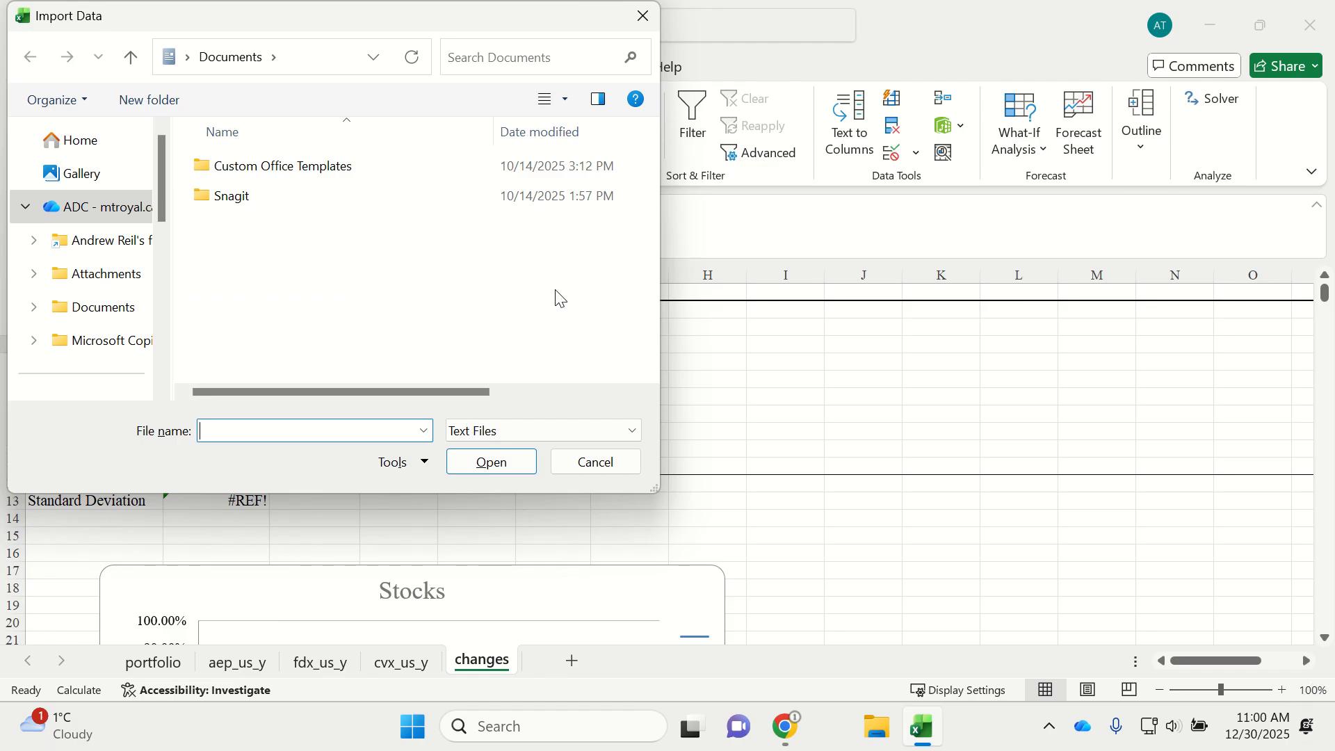
Choose the googl_us_y file in the Downloads folder and import it to open its data preview
scroll(62, 271, "down", 3)
scroll(66, 271, "up", 1)
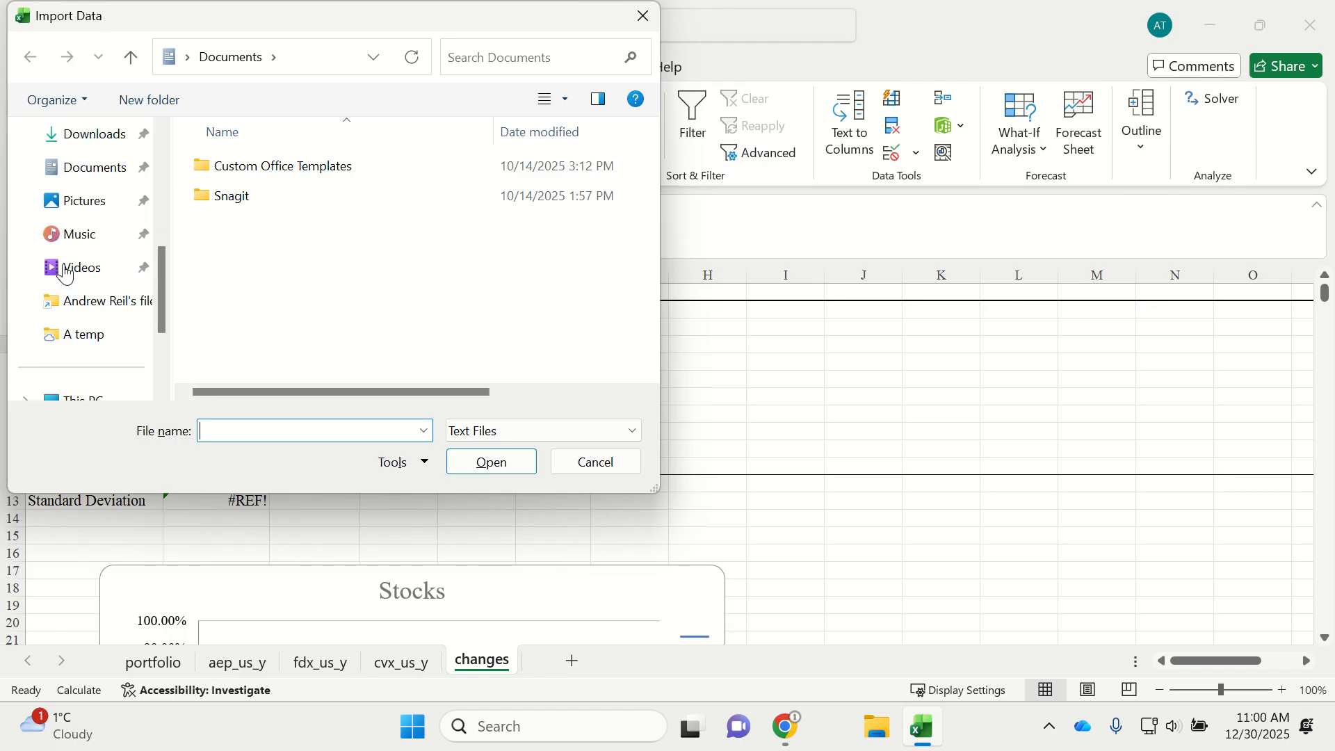
left_click(114, 137)
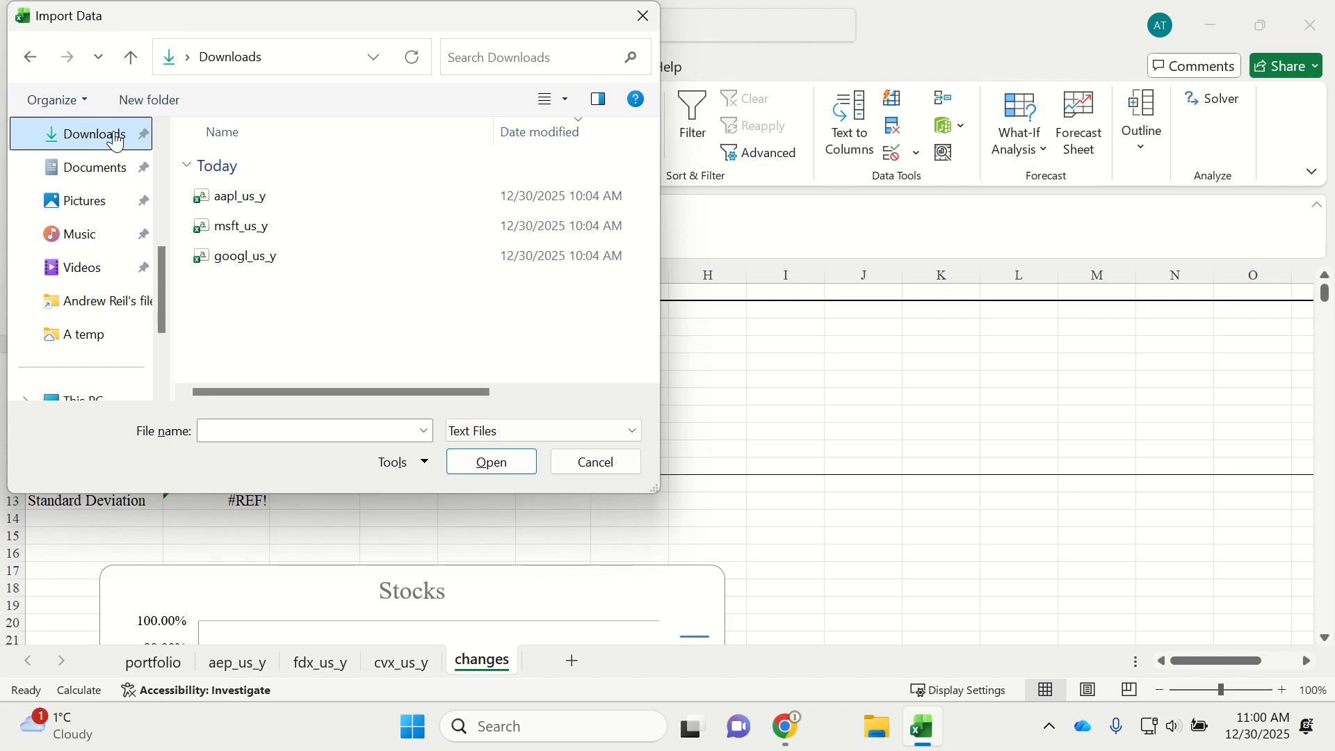
key("shift+Tab")
key("shift+Tab")
key("shift+Tab")
key("shift+Tab")
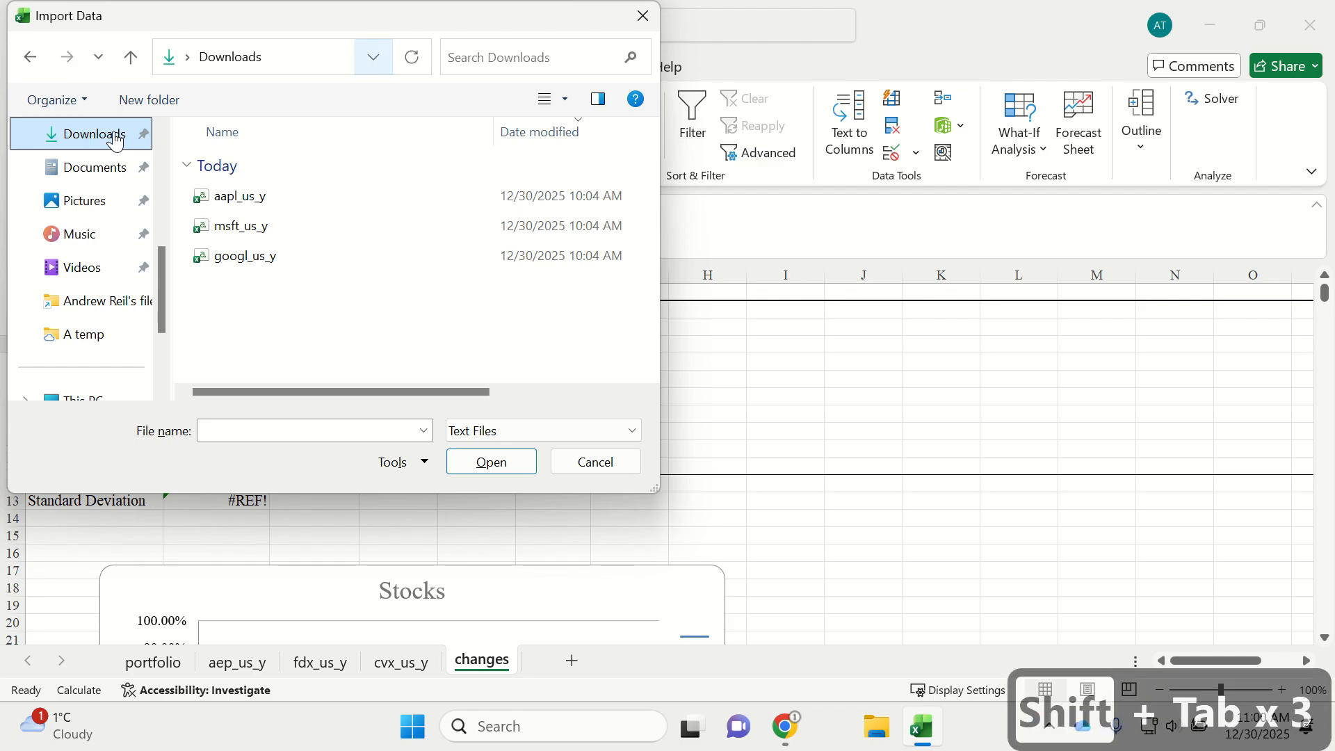
key("shift+Tab")
key("shift+Tab")
key("Tab")
key("Tab")
key("Tab")
key("Tab")
key("Tab")
key("Tab")
key("Tab")
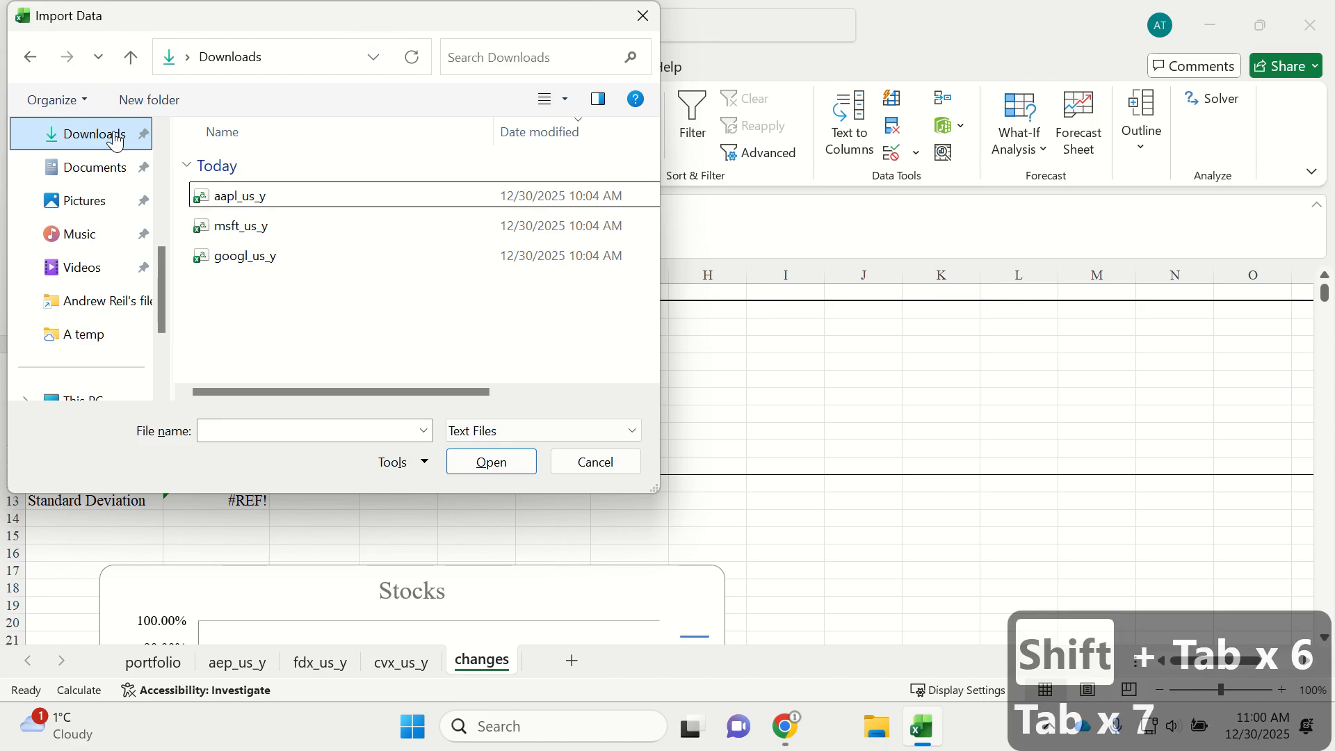
key("Down")
key("Down")
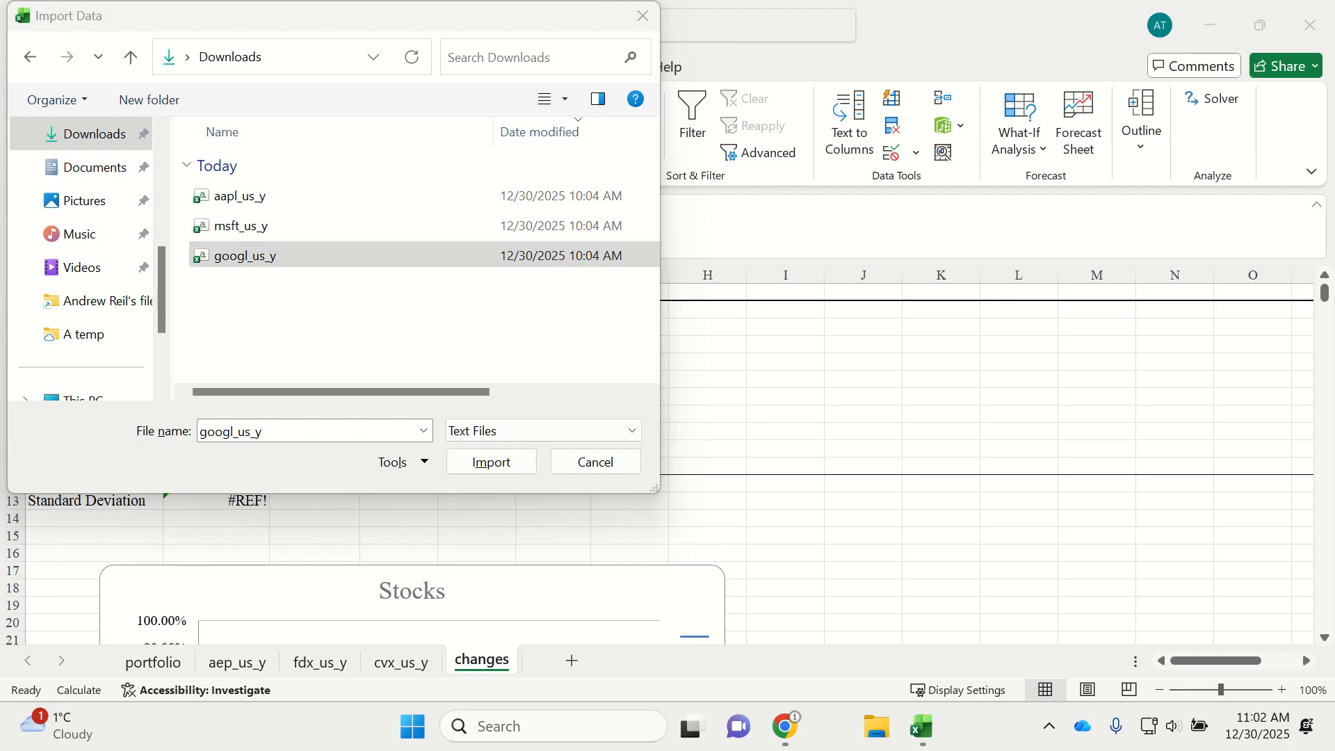
left_click(198, 29)
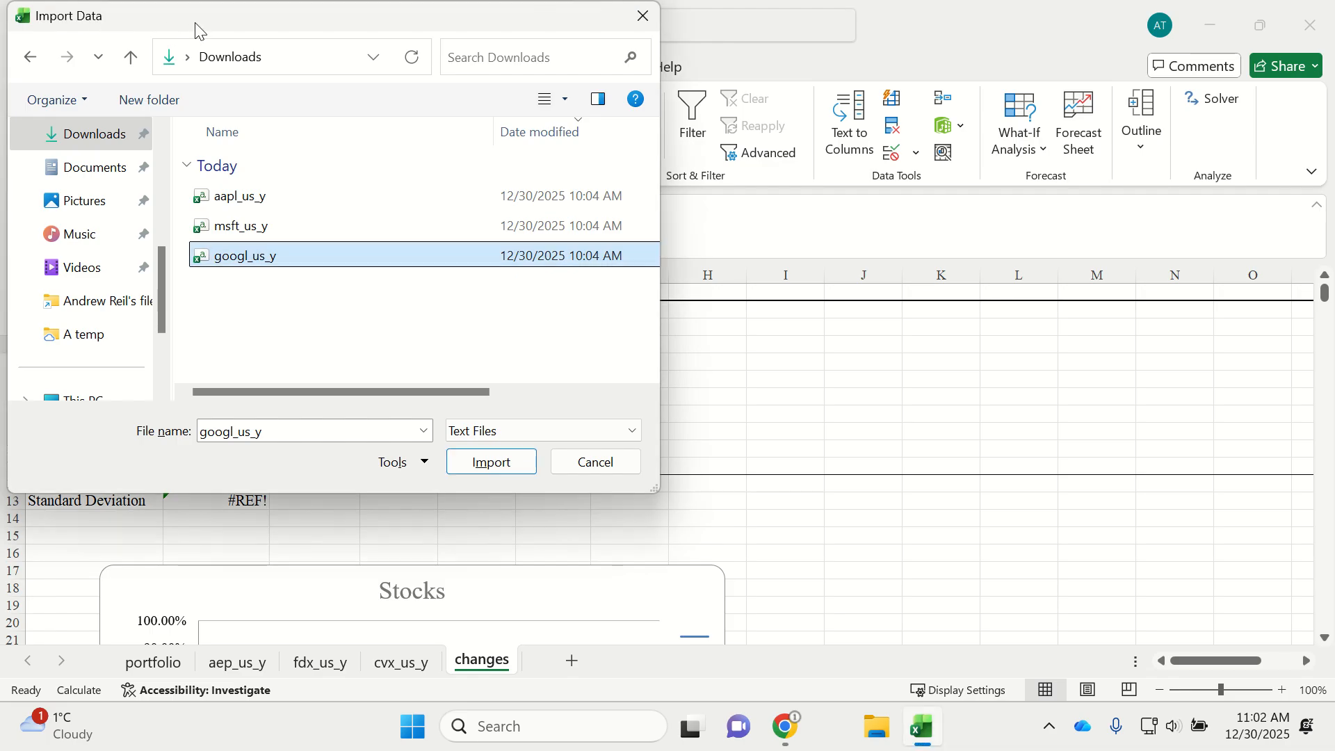
key("Return")
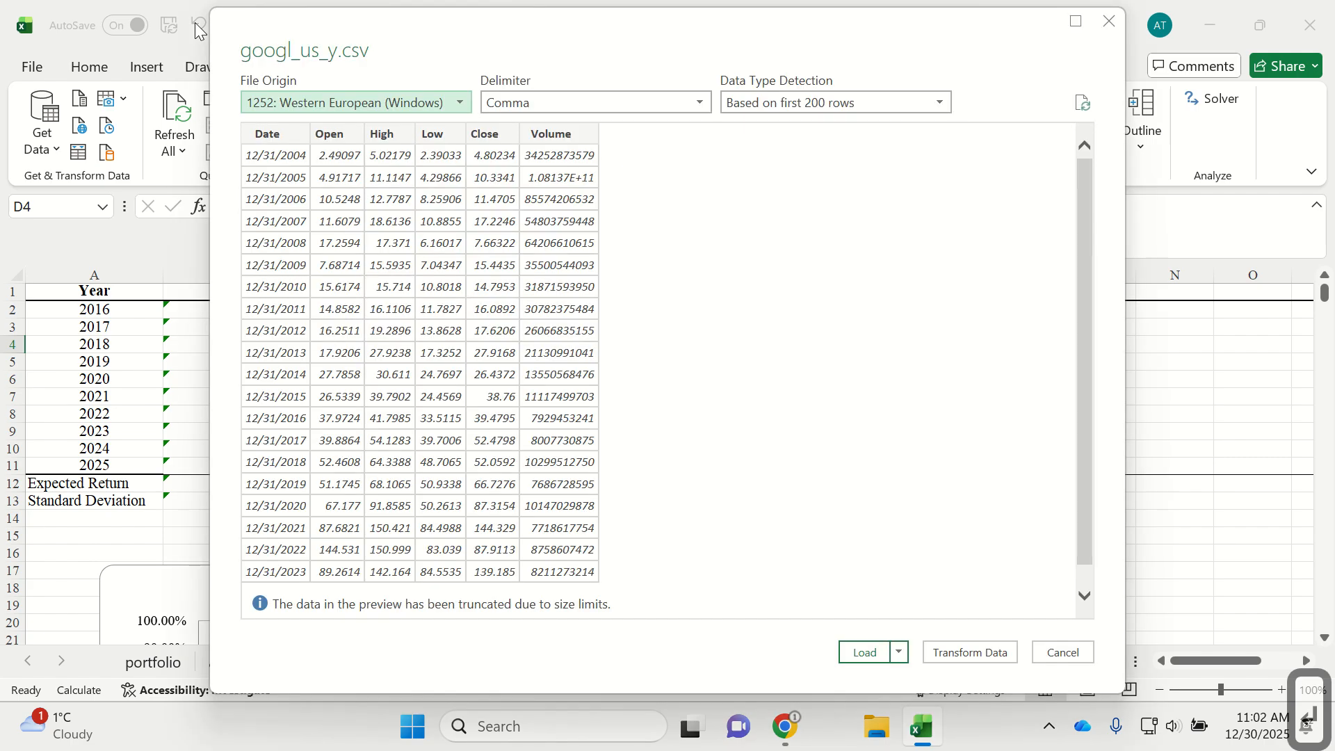
Load the googl_us_y data into the workbook, keeping the previewed import settings
key("Tab")
key("Tab")
key("Tab")
key("Tab")
key("Tab")
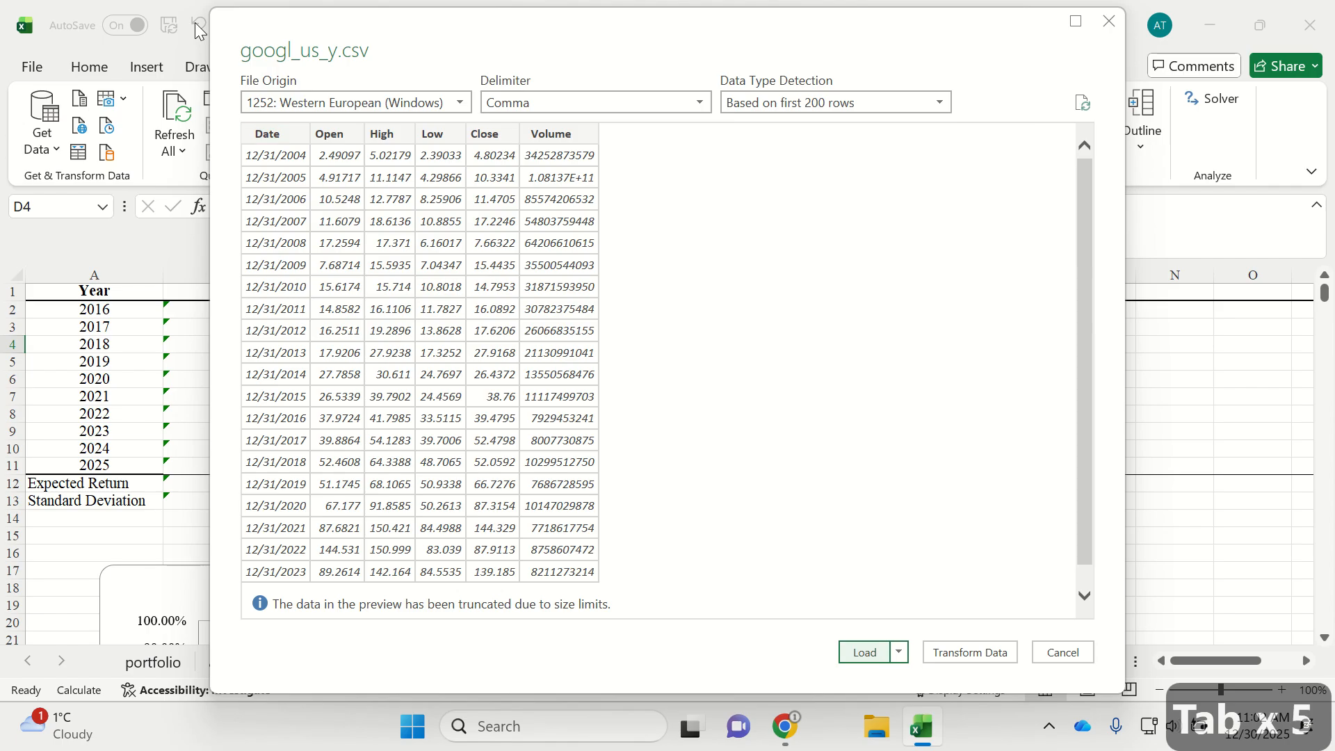
key("Return")
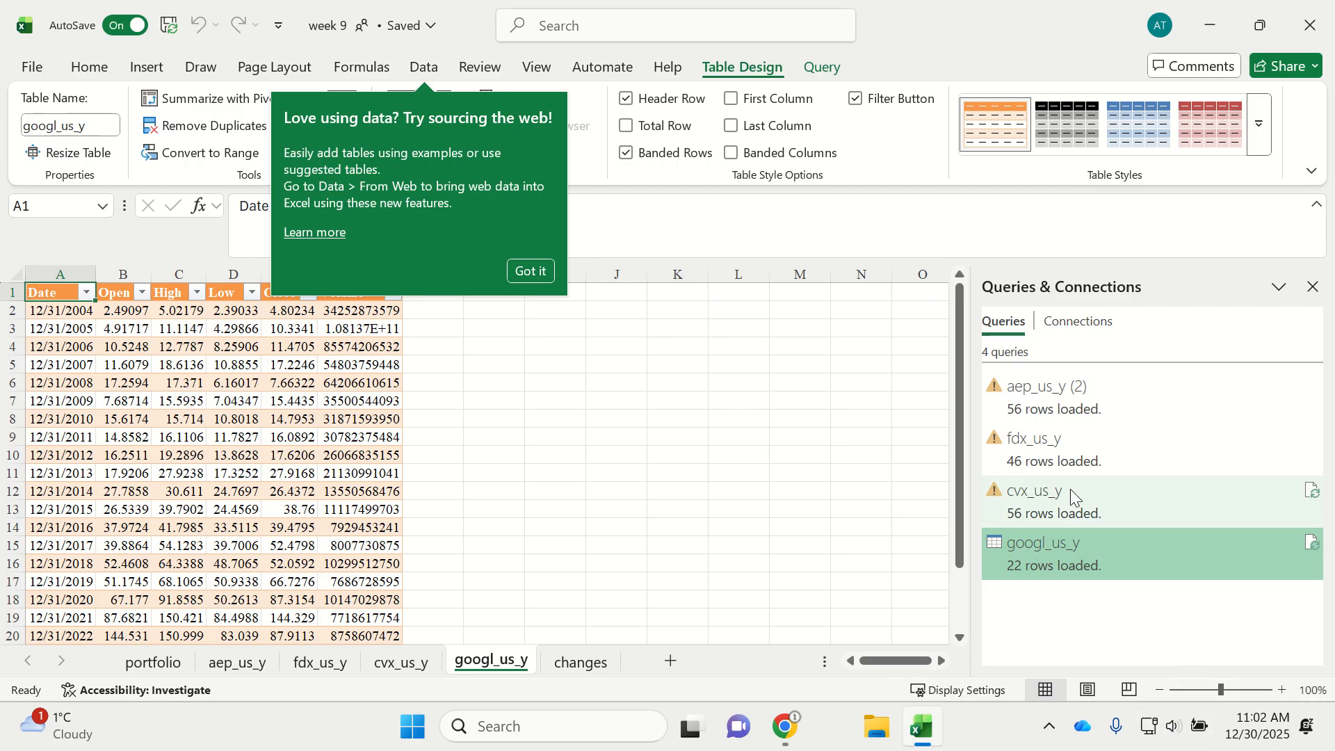
mouse_move(1115, 419)
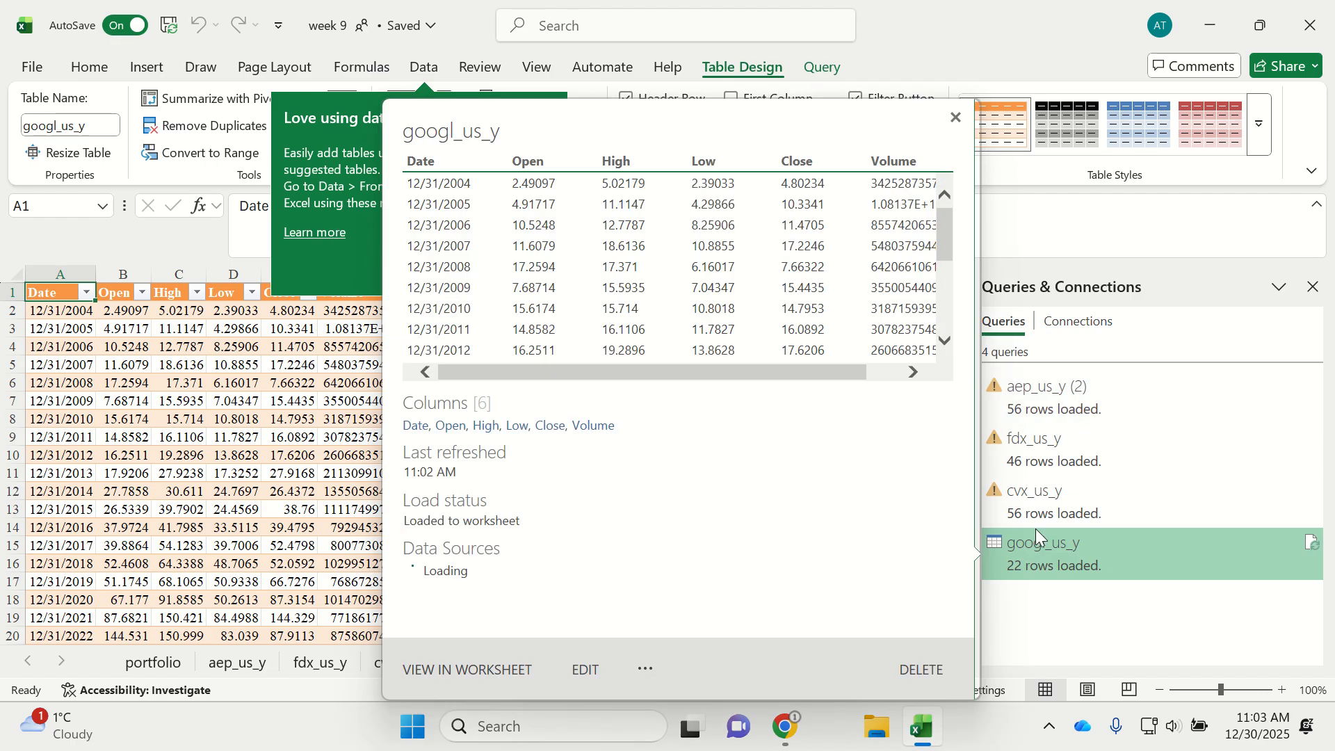
mouse_move(986, 539)
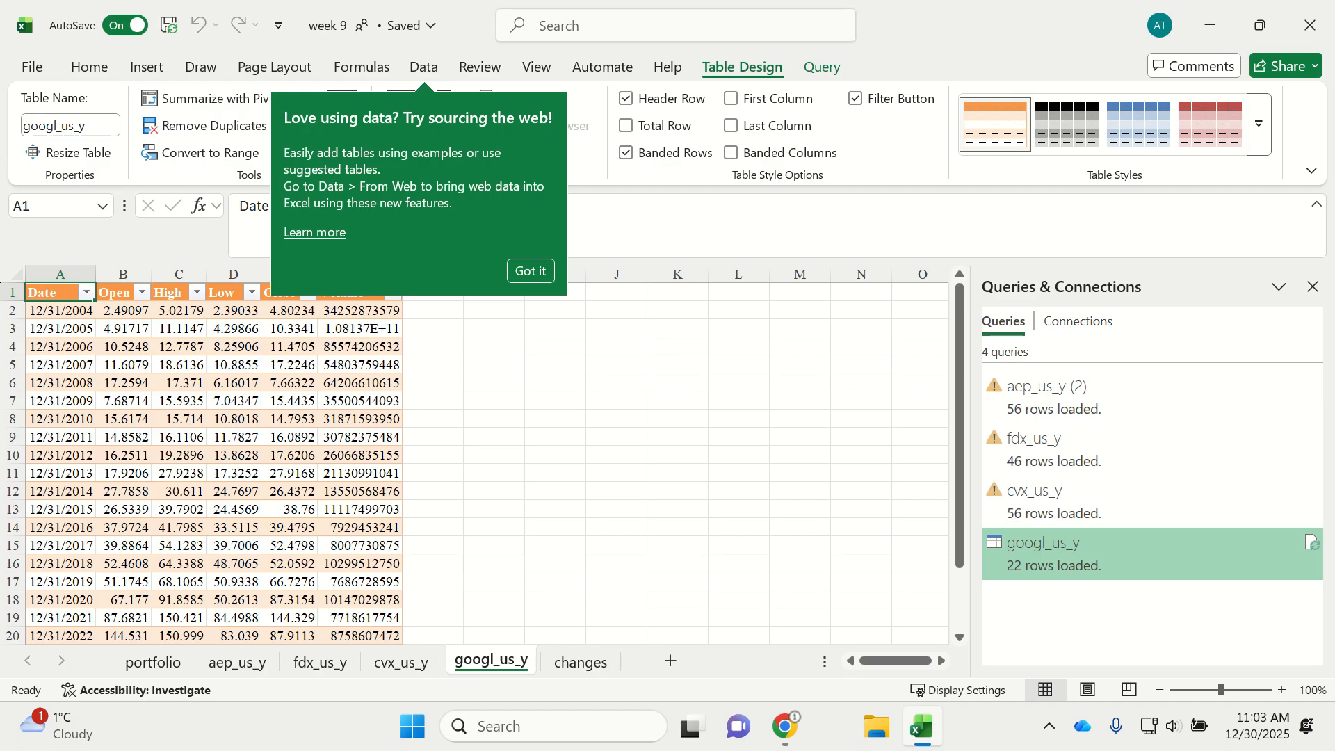
Go back to the changes sheet and import the msft_us_y file from Downloads as Text/CSV data
key("ctrl+Page_Down")
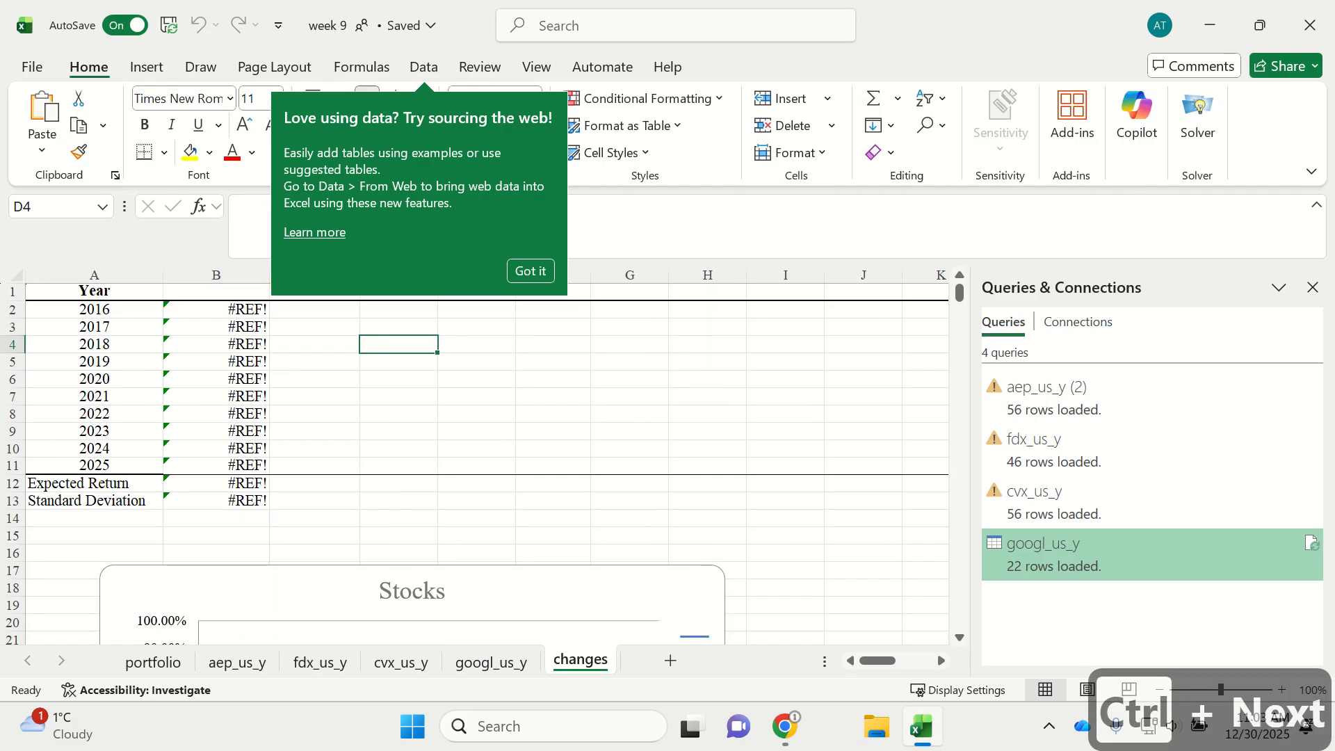
key("alt")
key("a")
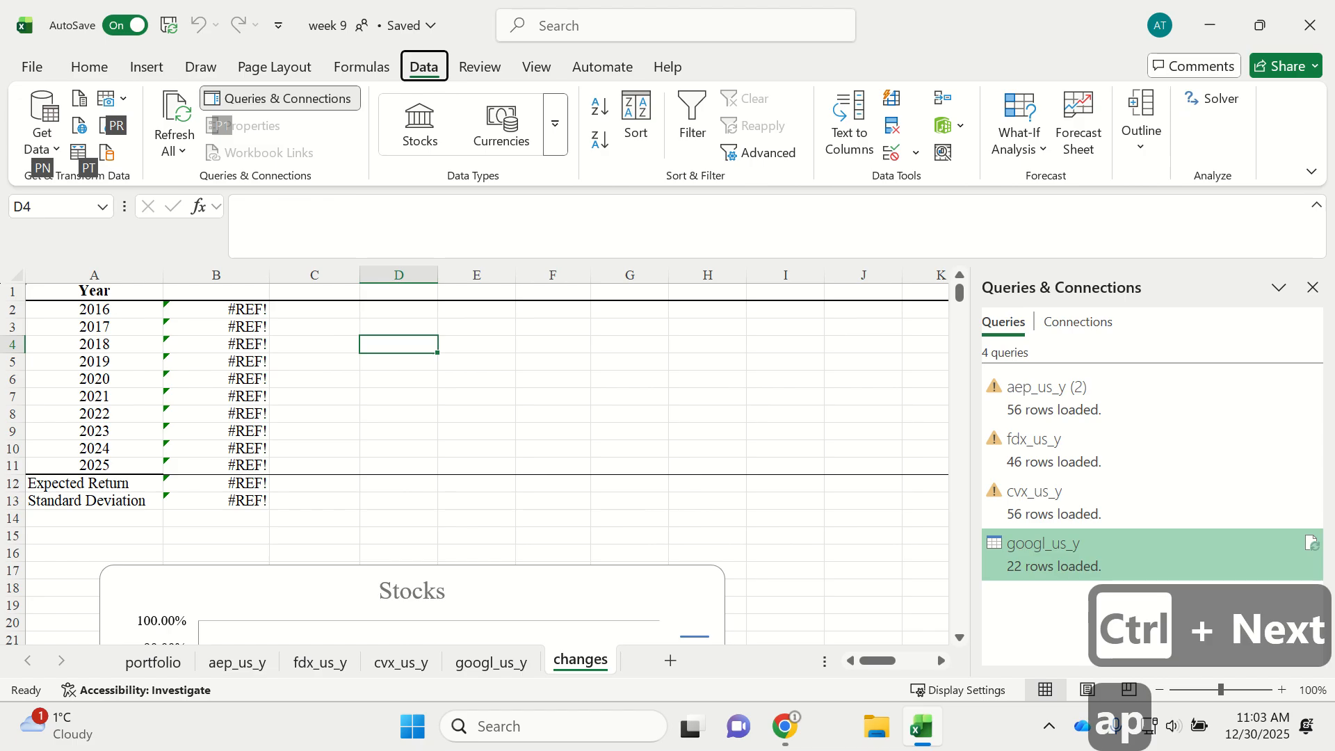
key("n")
key("f")
key("t")
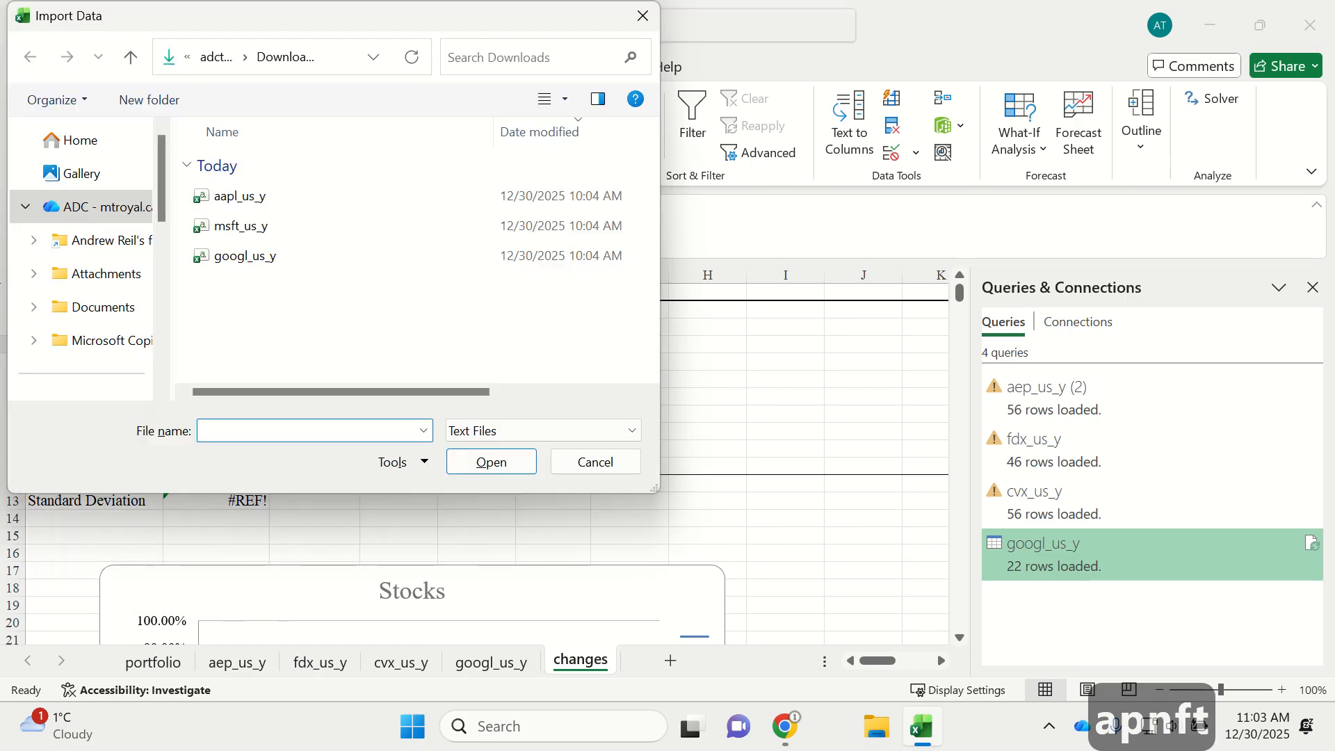
key("shift+Tab")
key("shift+Tab")
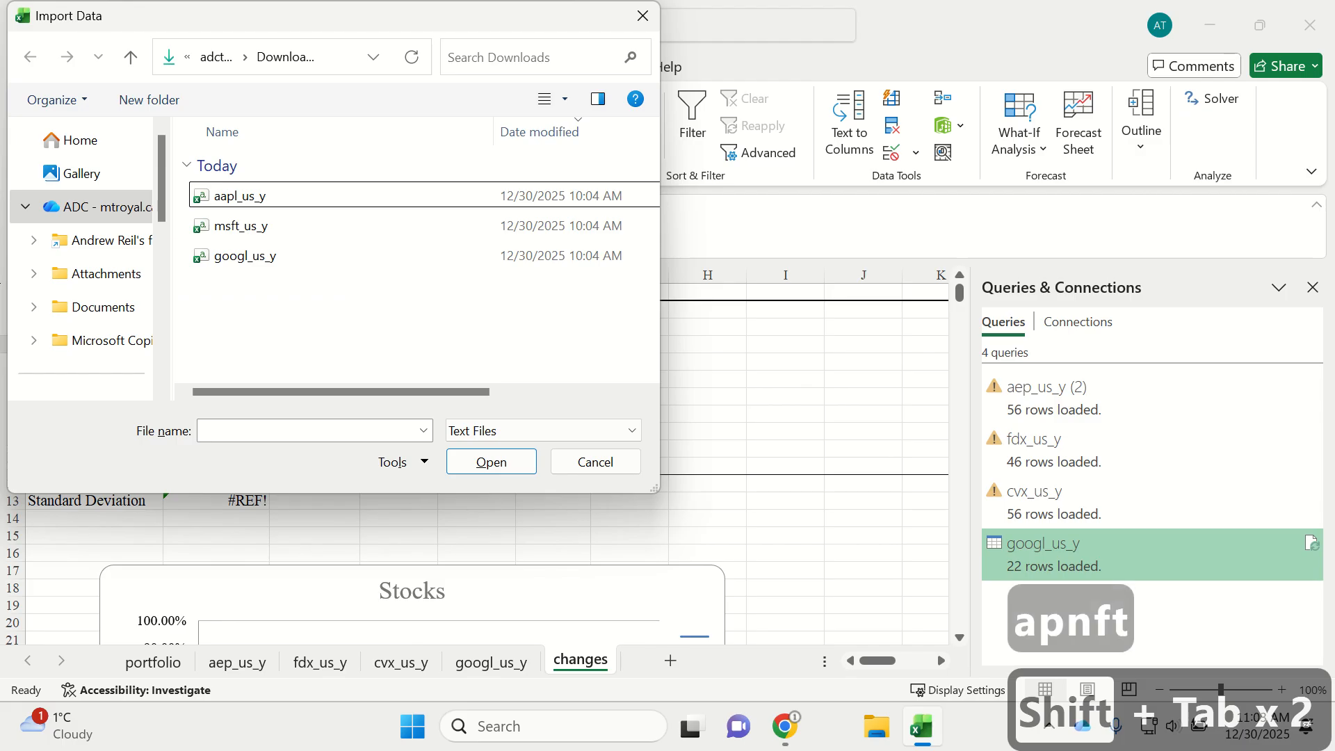
key("Down")
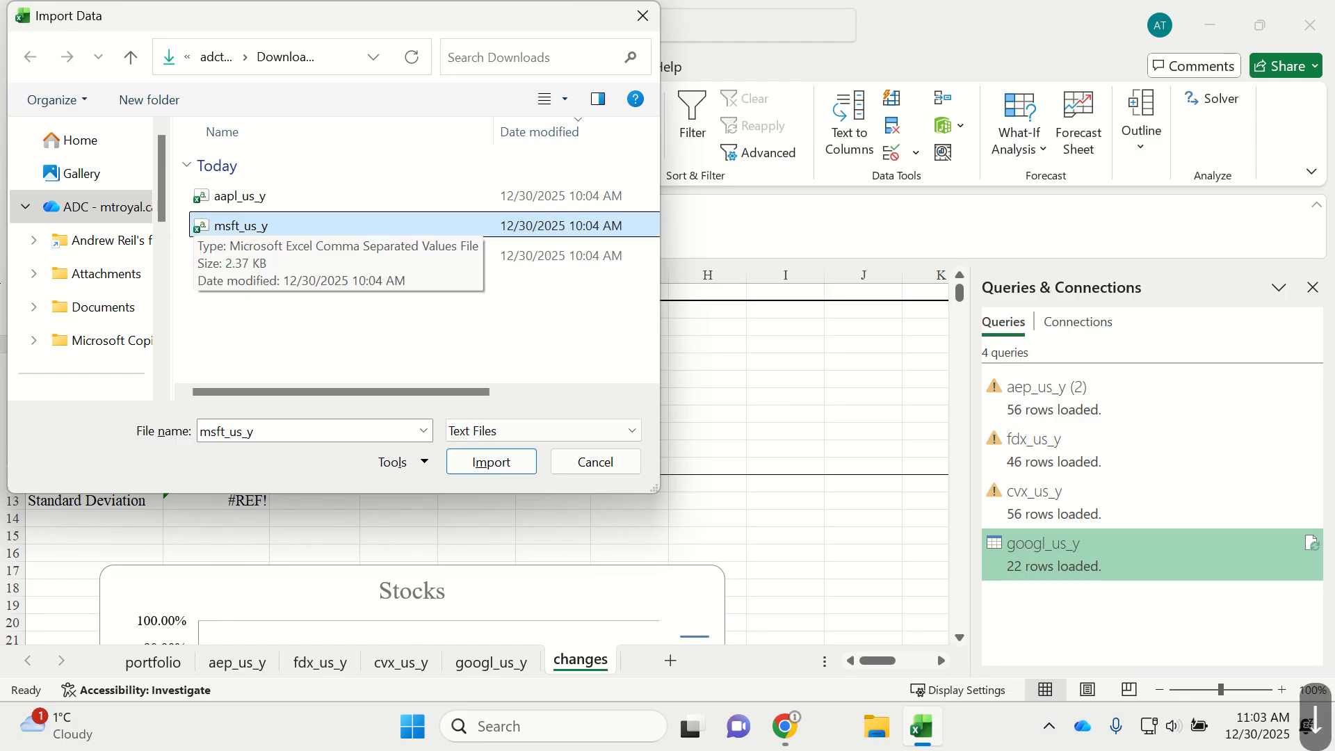
key("Return")
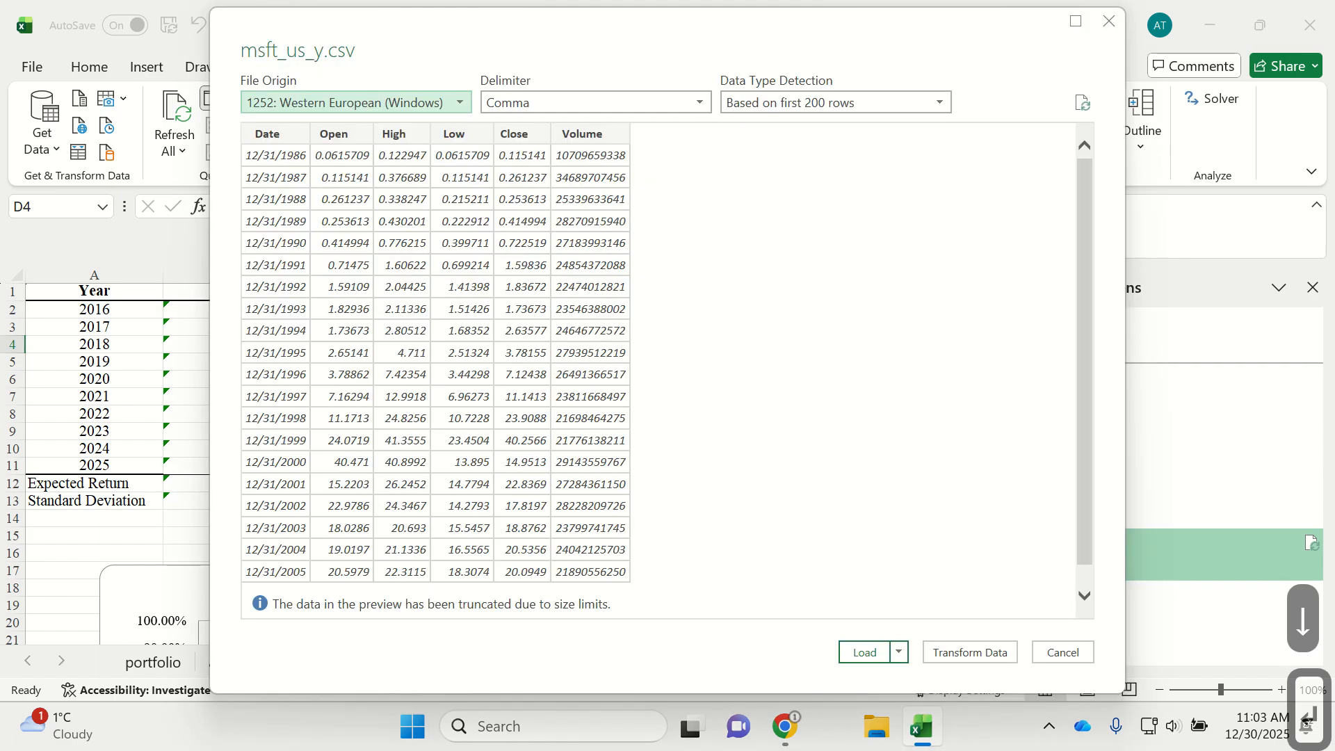
Load the previewed msft_us_y data into the workbook
key("Tab")
key("Tab")
key("Tab")
key("Tab")
key("Tab")
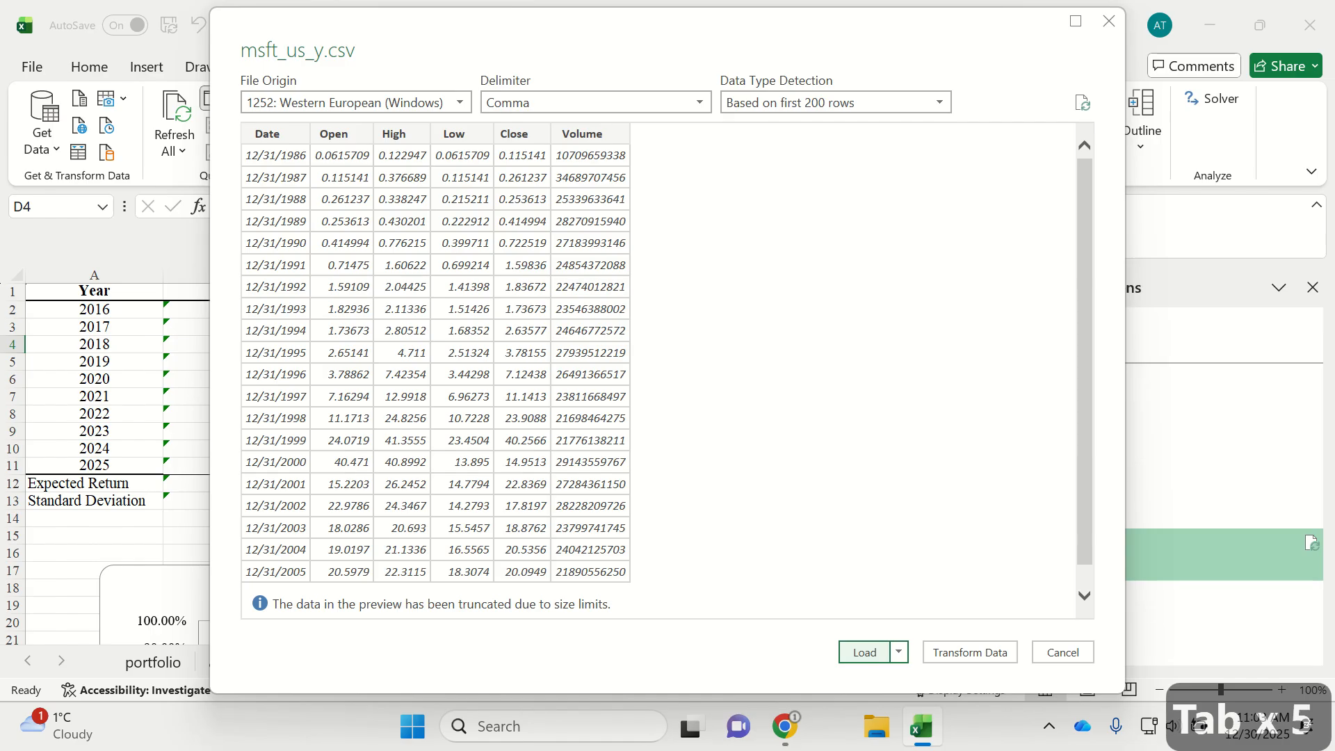
key("Return")
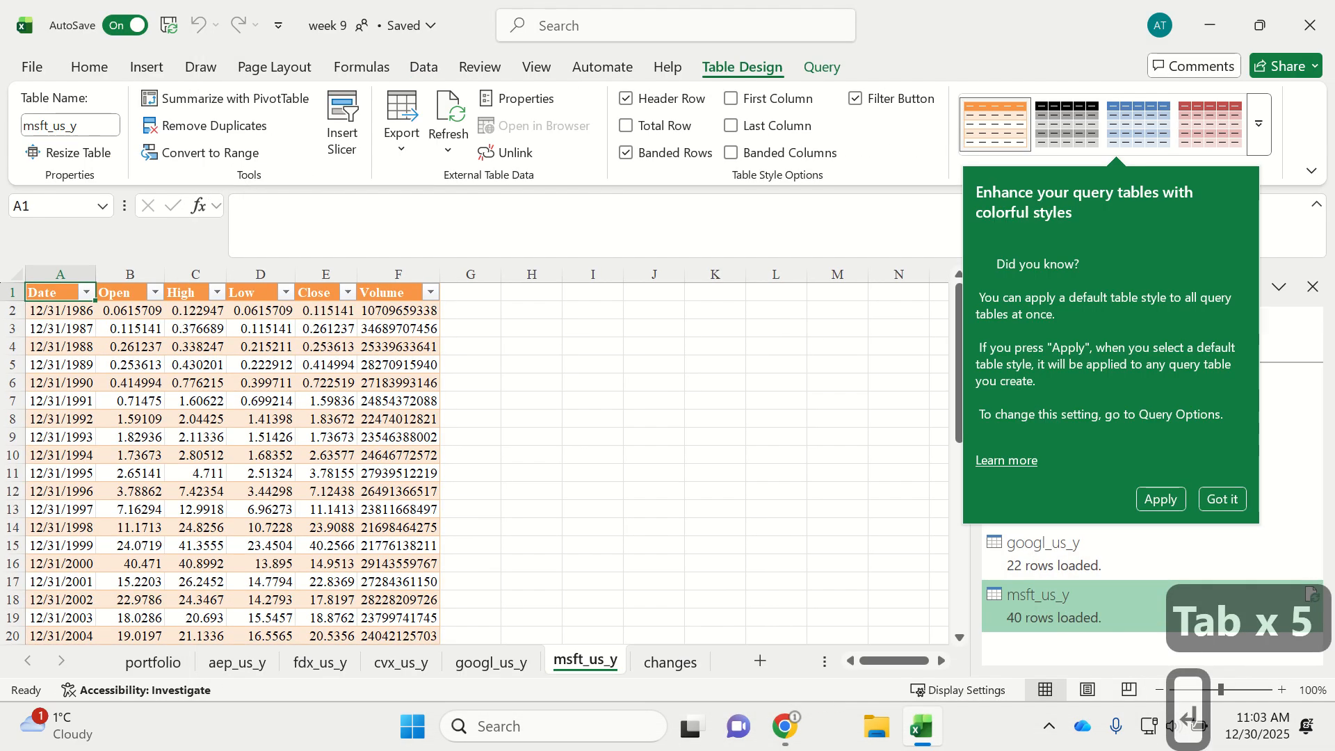
Go back to the changes sheet and import the aapl_us_y file from Downloads as Text/CSV data
key("ctrl+Page_Down")
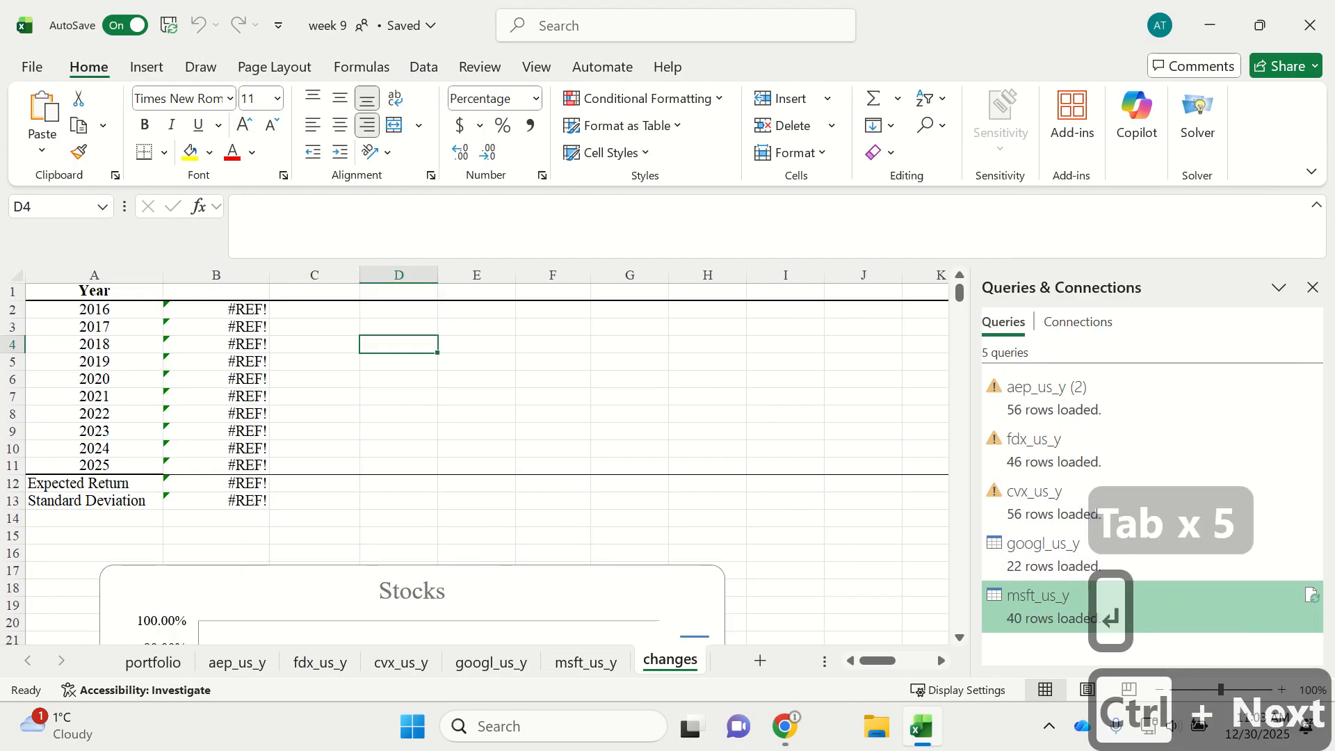
key("alt")
key("a")
key("p")
key("n")
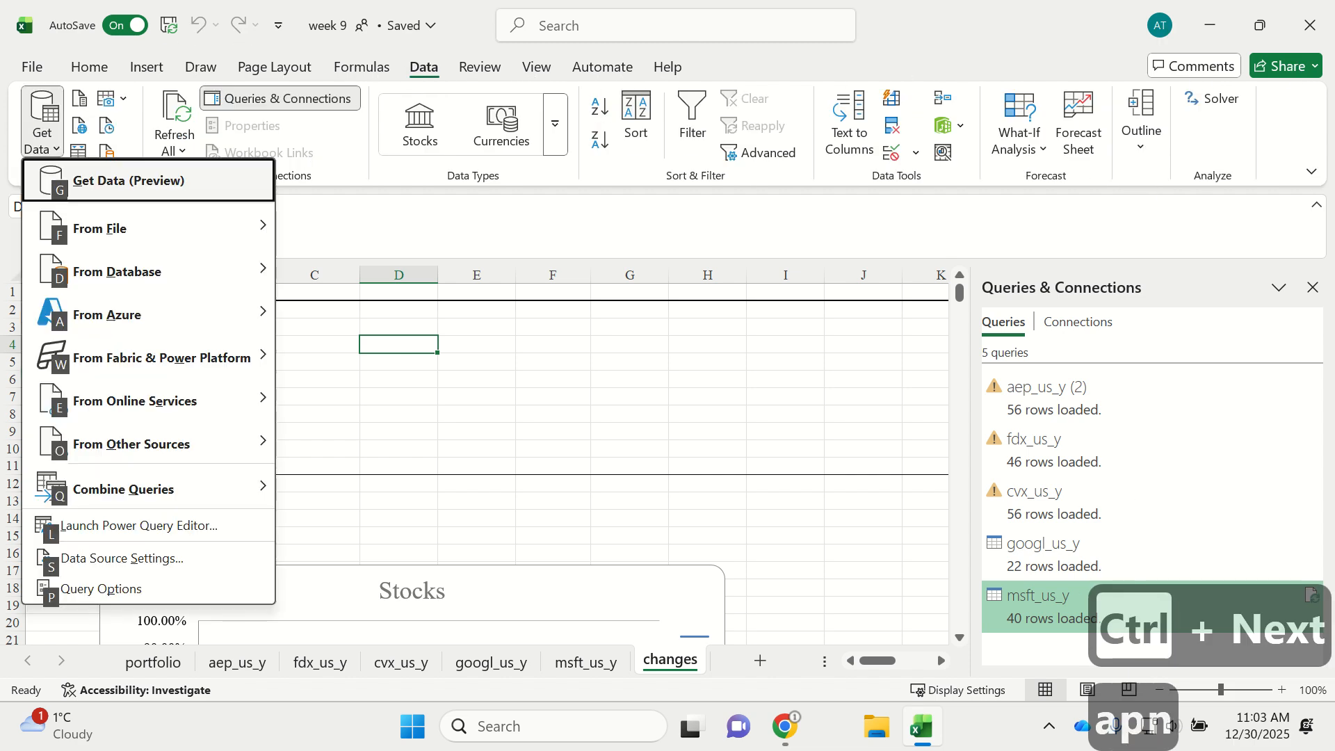
key("f")
key("t")
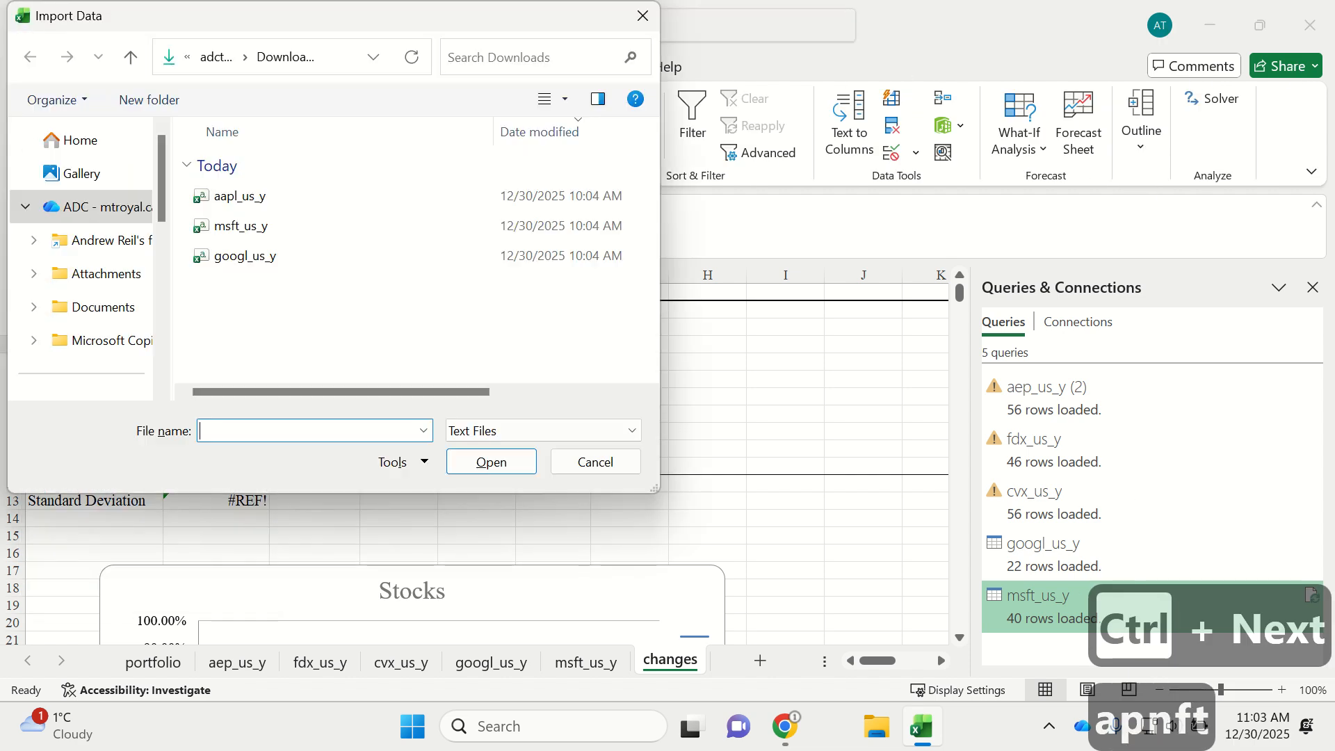
key("shift+Tab")
key("shift+Tab")
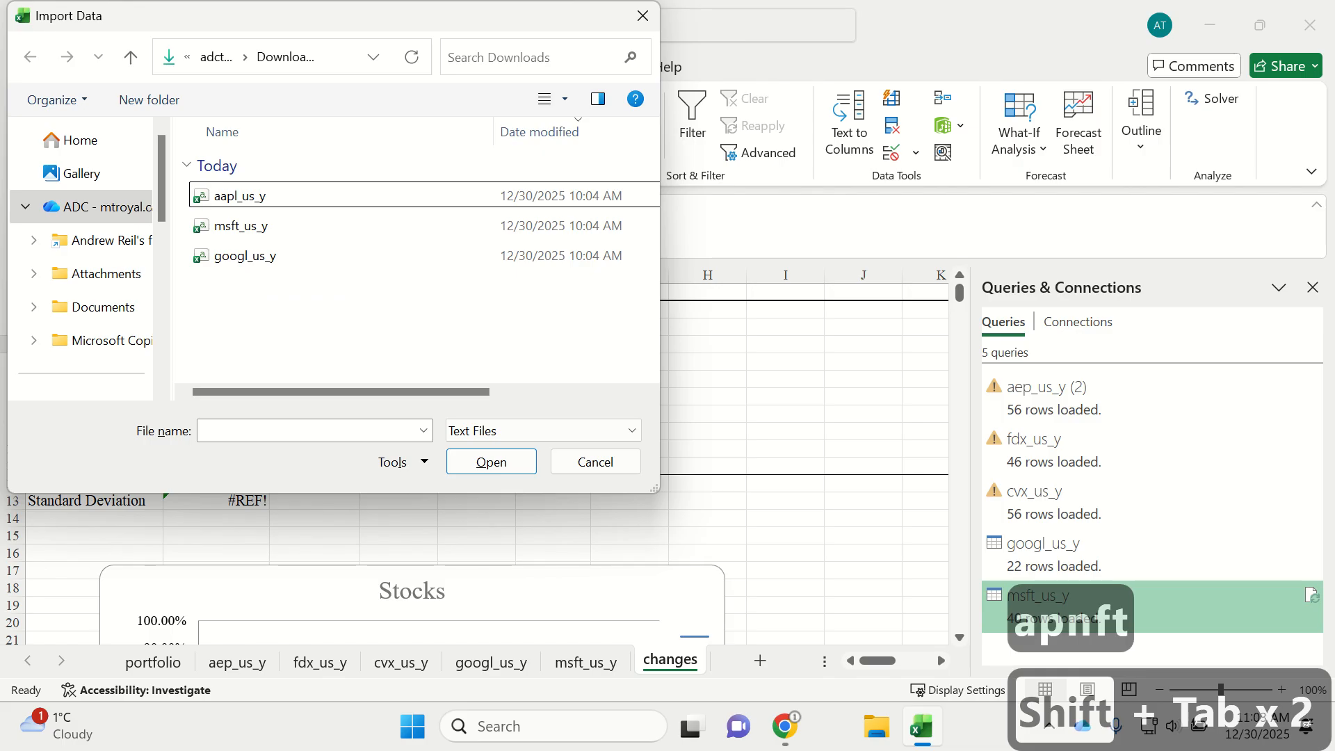
key("space")
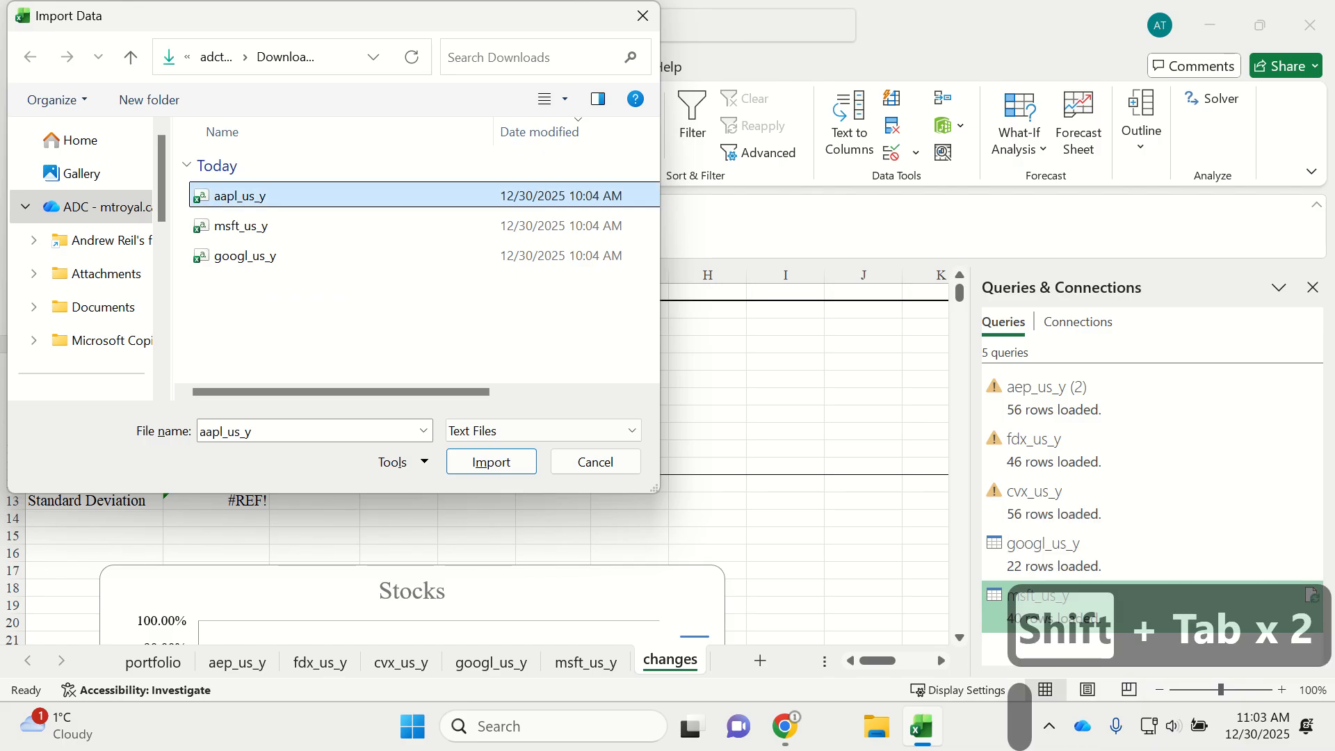
key("Return")
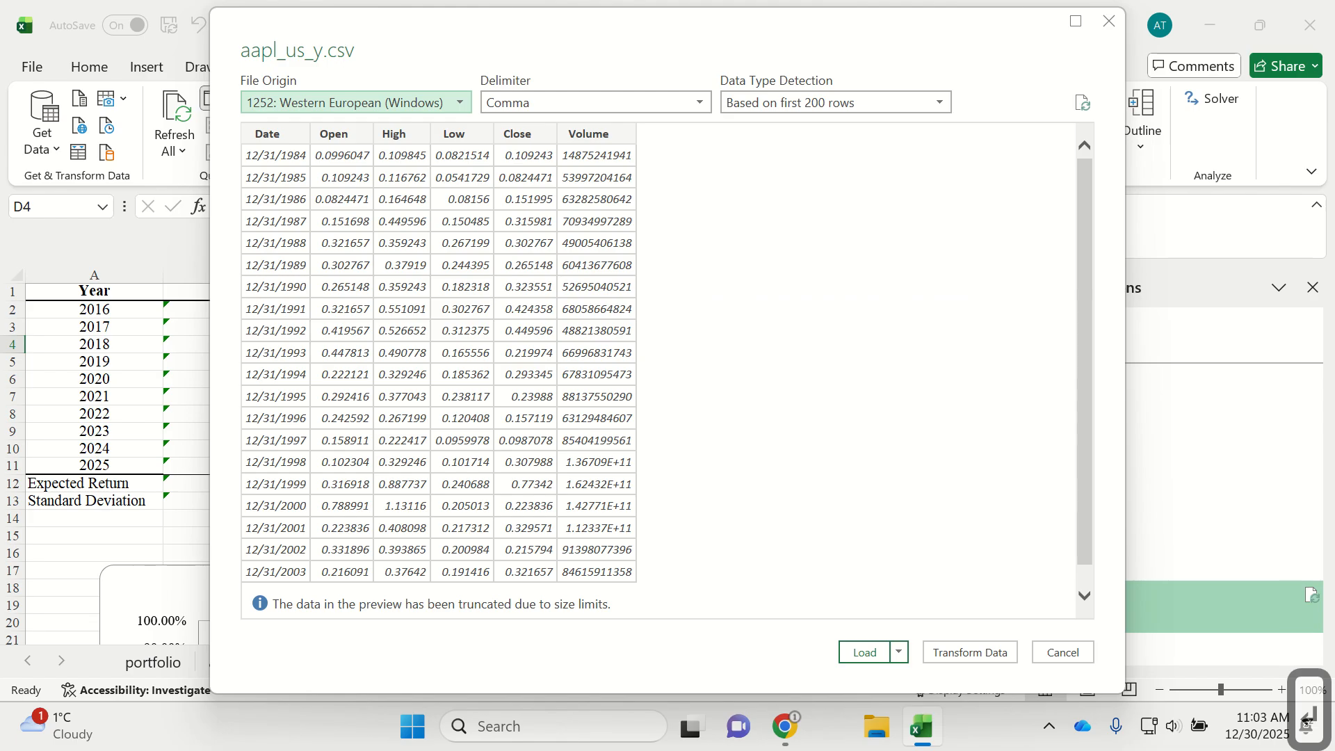
Load the previewed aapl_us_y data into the workbook
key("Tab")
key("Tab")
key("Tab")
key("Tab")
key("Tab")
key("Return")
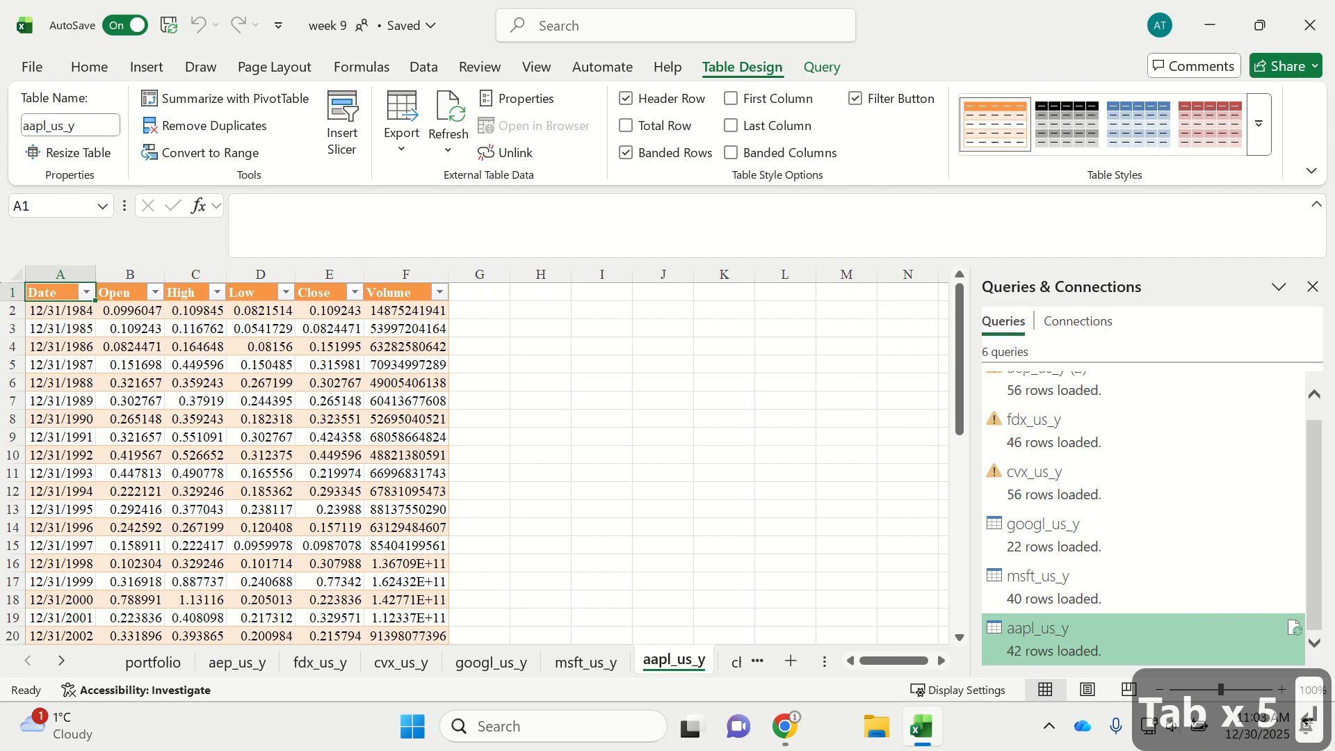
Return to the changes sheet and switch to the assignment page in Chrome to check the instructions following the import
key("ctrl+Page_Down")
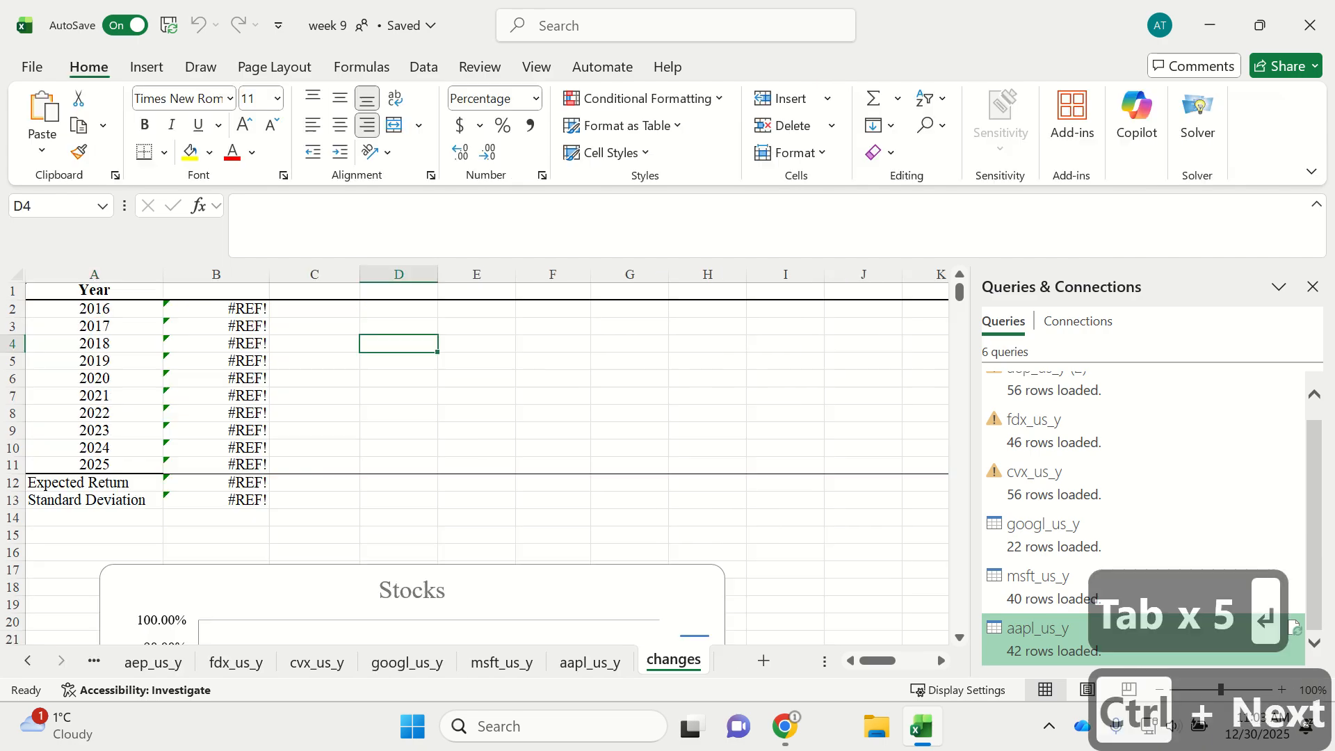
key("alt+Tab")
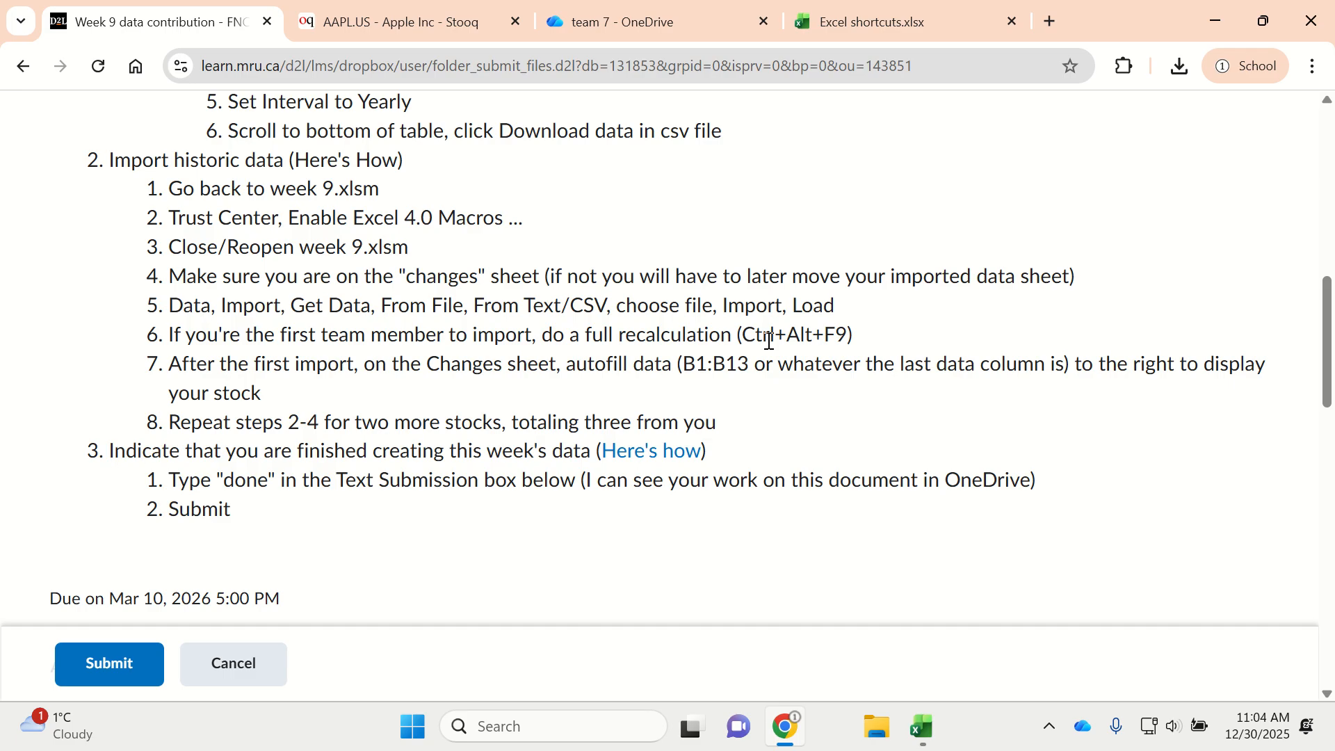
Switch back to the week 9 workbook in Excel and run a full recalculation of its formulas
key("alt+Tab")
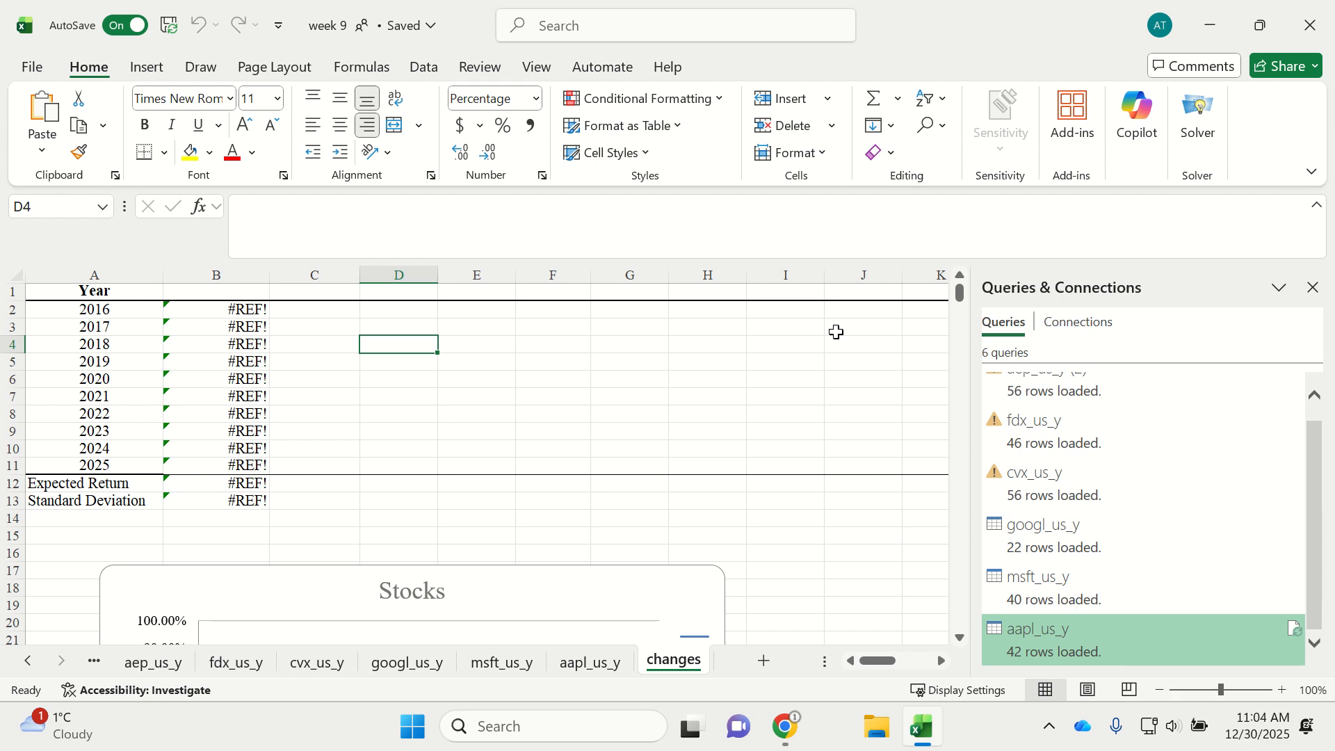
key("ctrl+alt+F9")
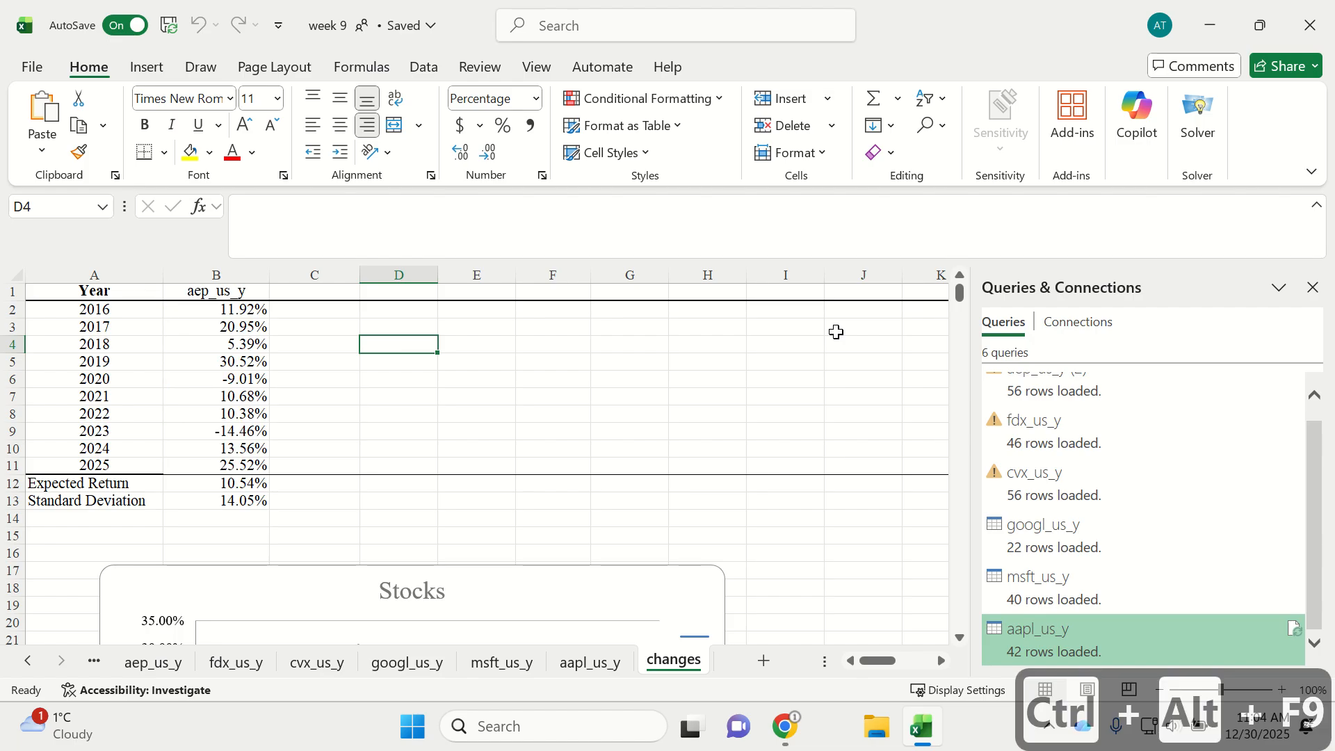
Examine the formulas in column B of the changes sheet, from the heading in B1 through the yearly changes, Expected Return and Standard Deviation
key("Up")
key("Up")
key("Up")
key("Left")
key("Left")
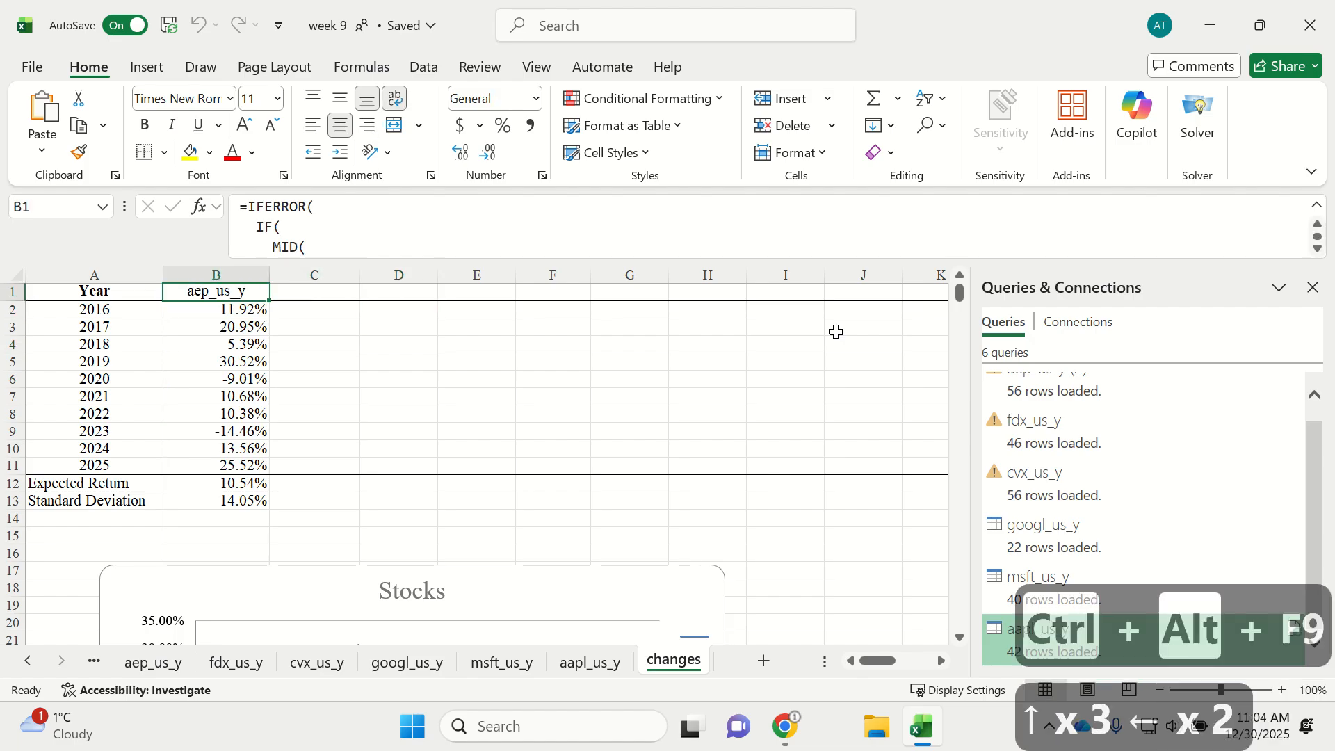
key("Down")
key("Down")
key("Down")
key("Down")
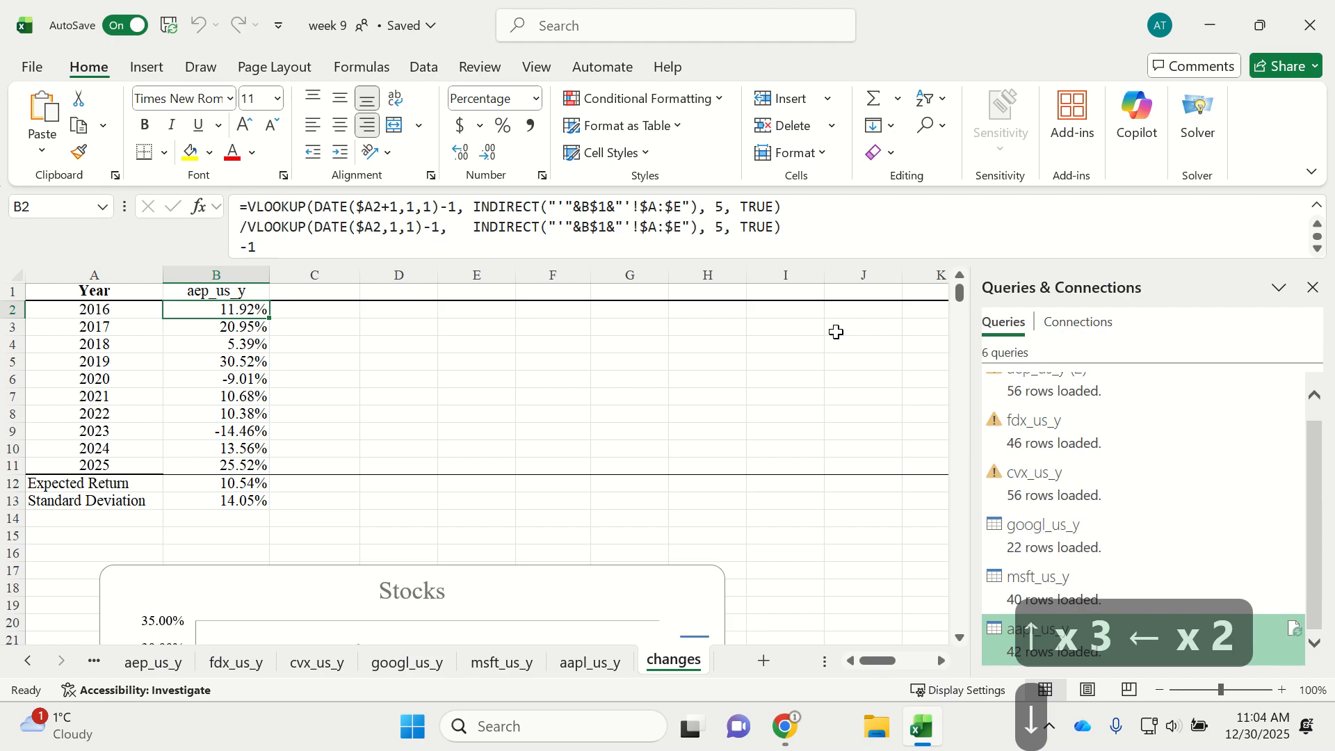
key("Down")
key("Down")
key("Down")
key("Down")
key("Down")
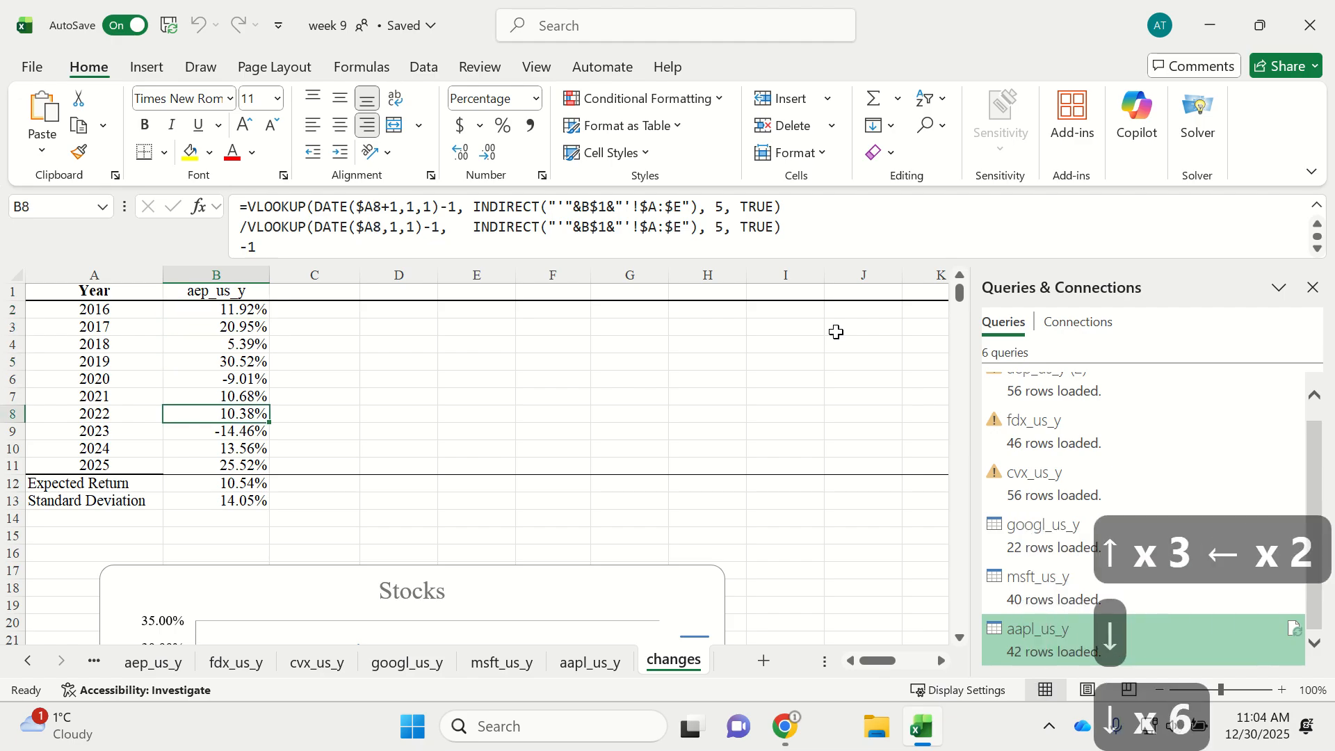
key("Down")
key("Down")
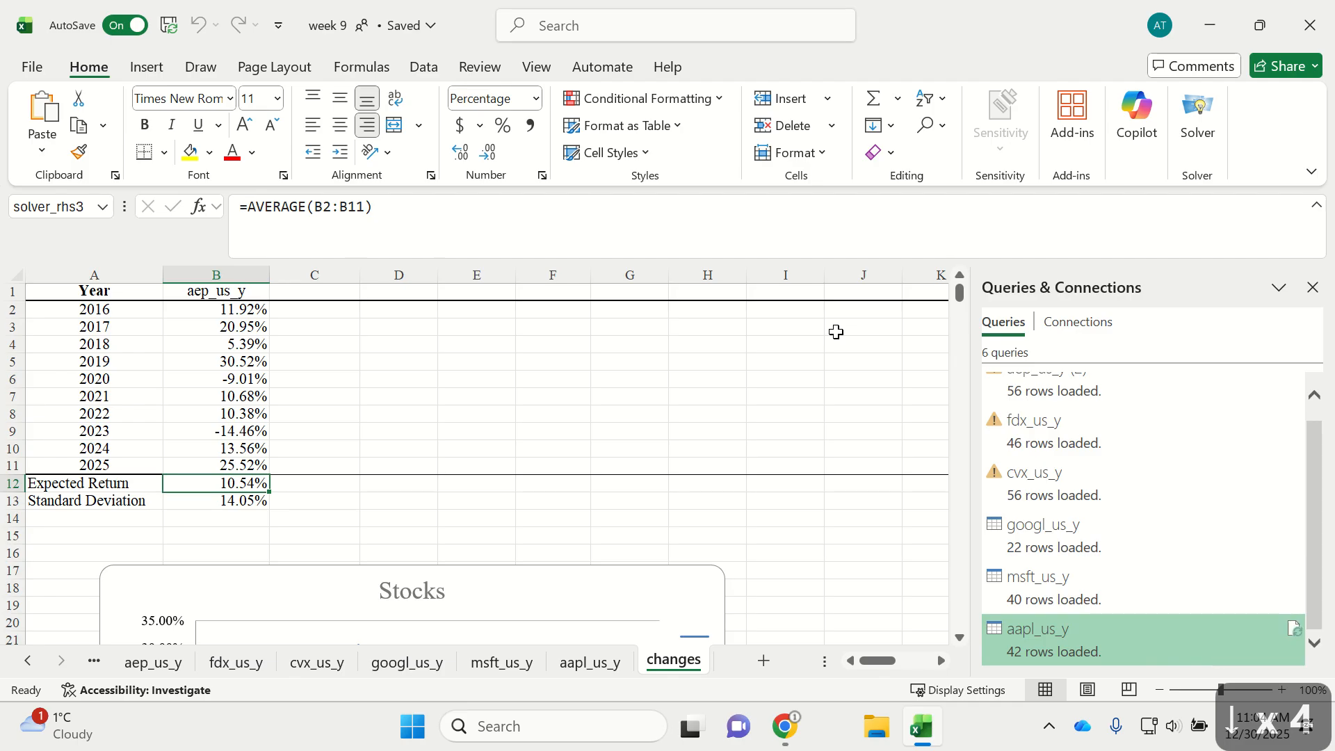
key("Down")
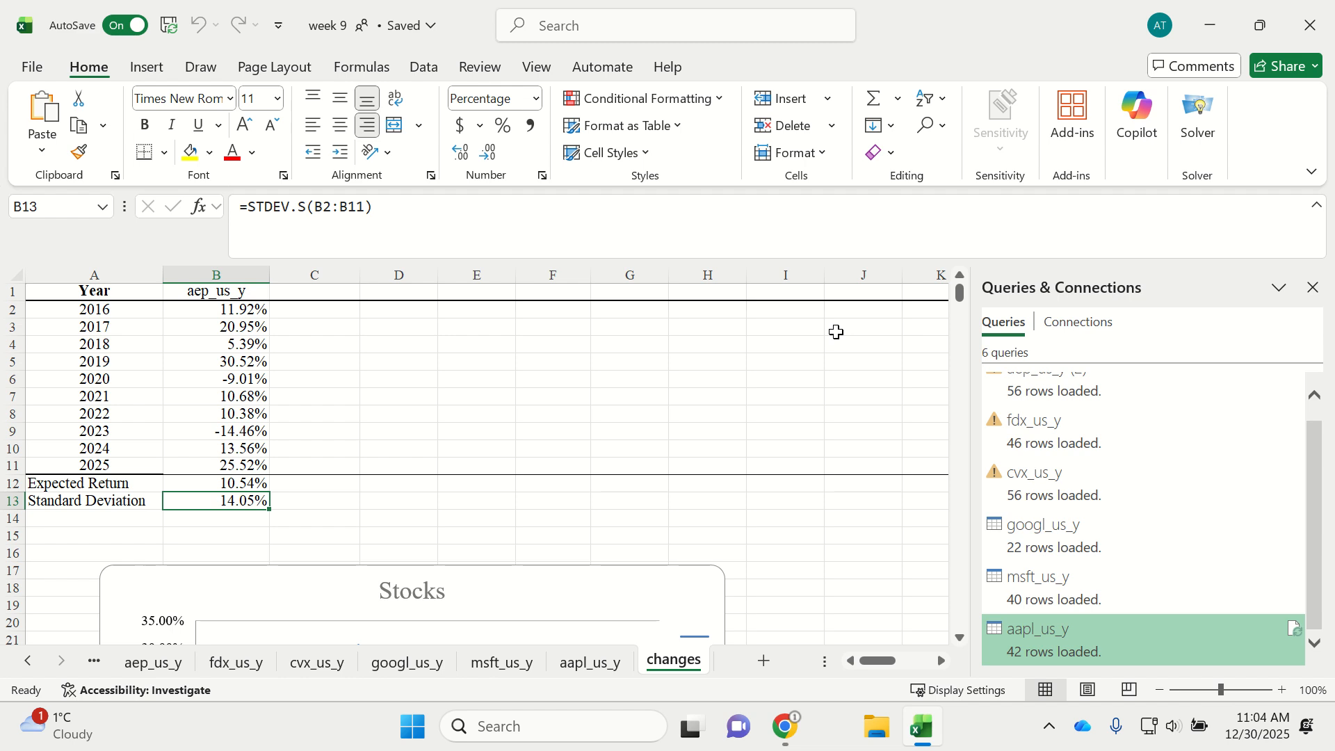
Select B1:G13 on the changes sheet and fill the column B formulas right through column G for the other five stocks
key("Up")
key("Up")
key("Up")
key("Up")
key("Up")
key("Up")
key("Up")
key("Up")
key("Up")
key("Up")
key("Up")
key("Up")
key("Up")
key("Up")
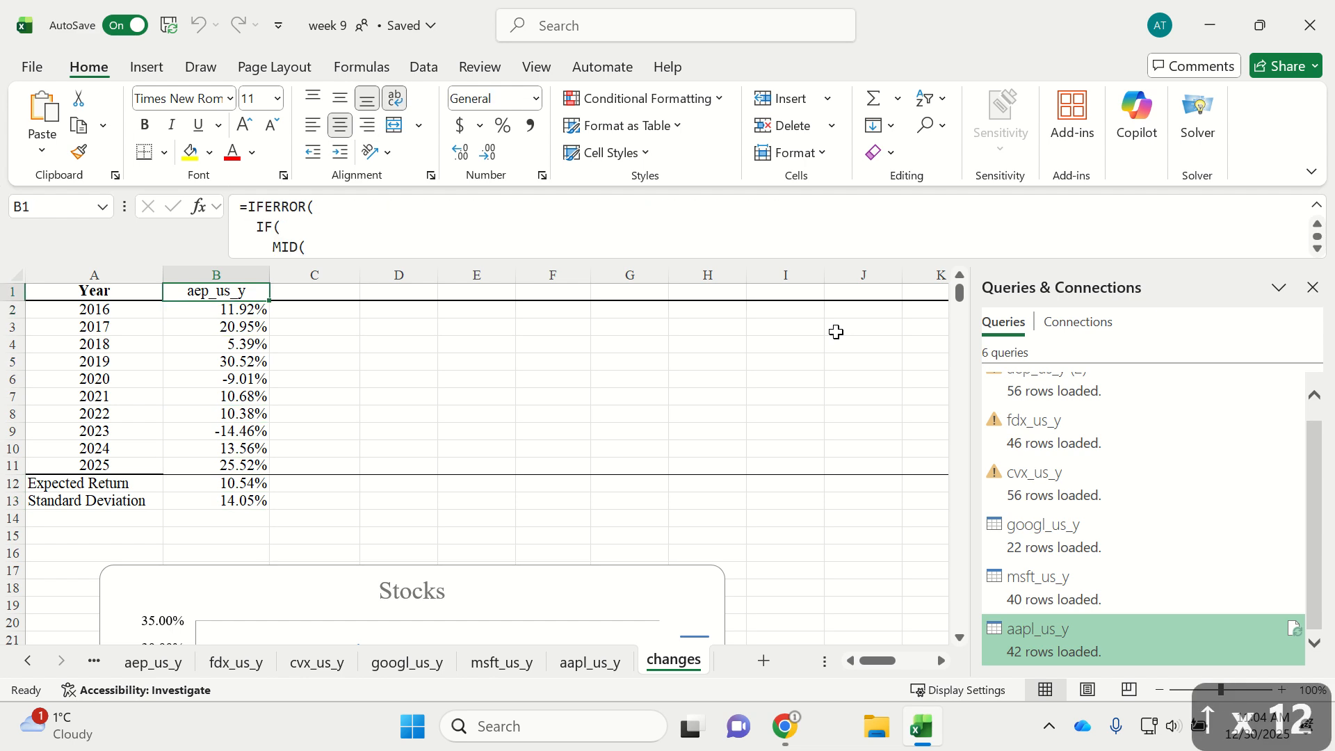
key("shift+End")
key("shift+Down")
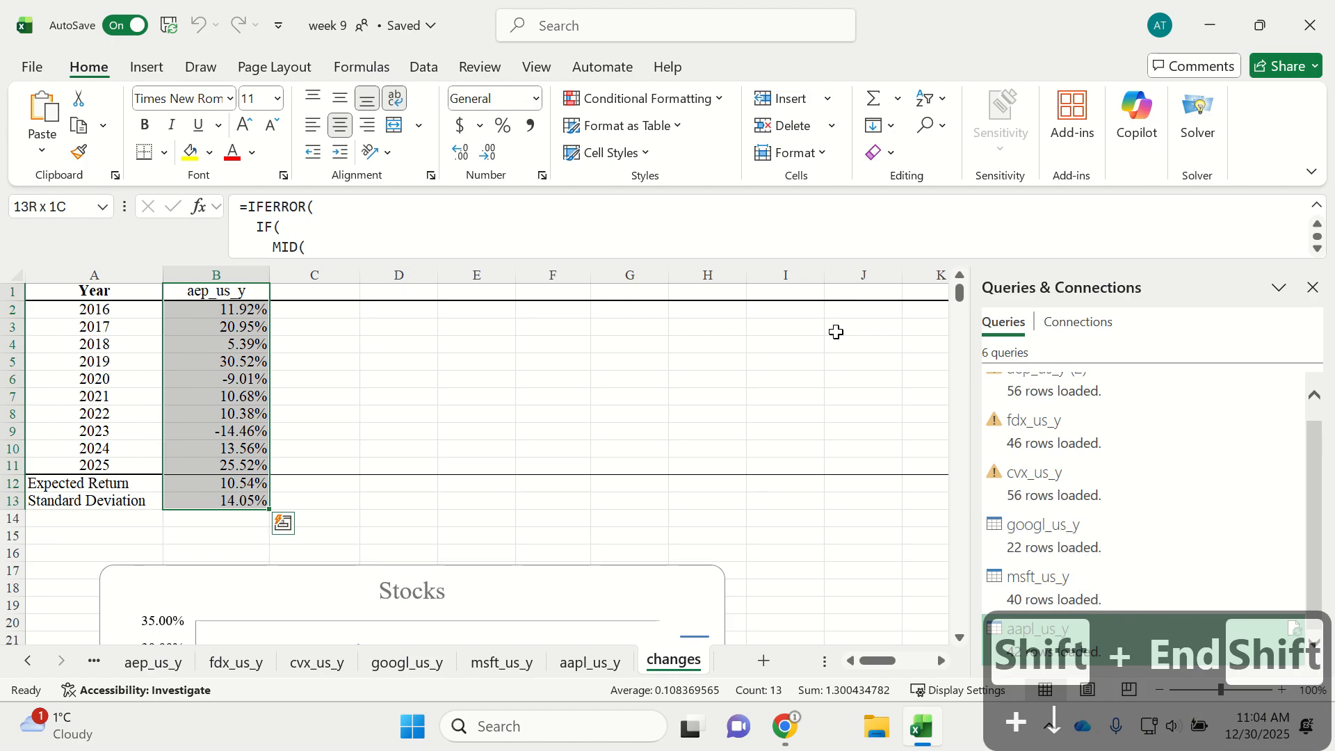
key("shift+Right")
key("shift+Right")
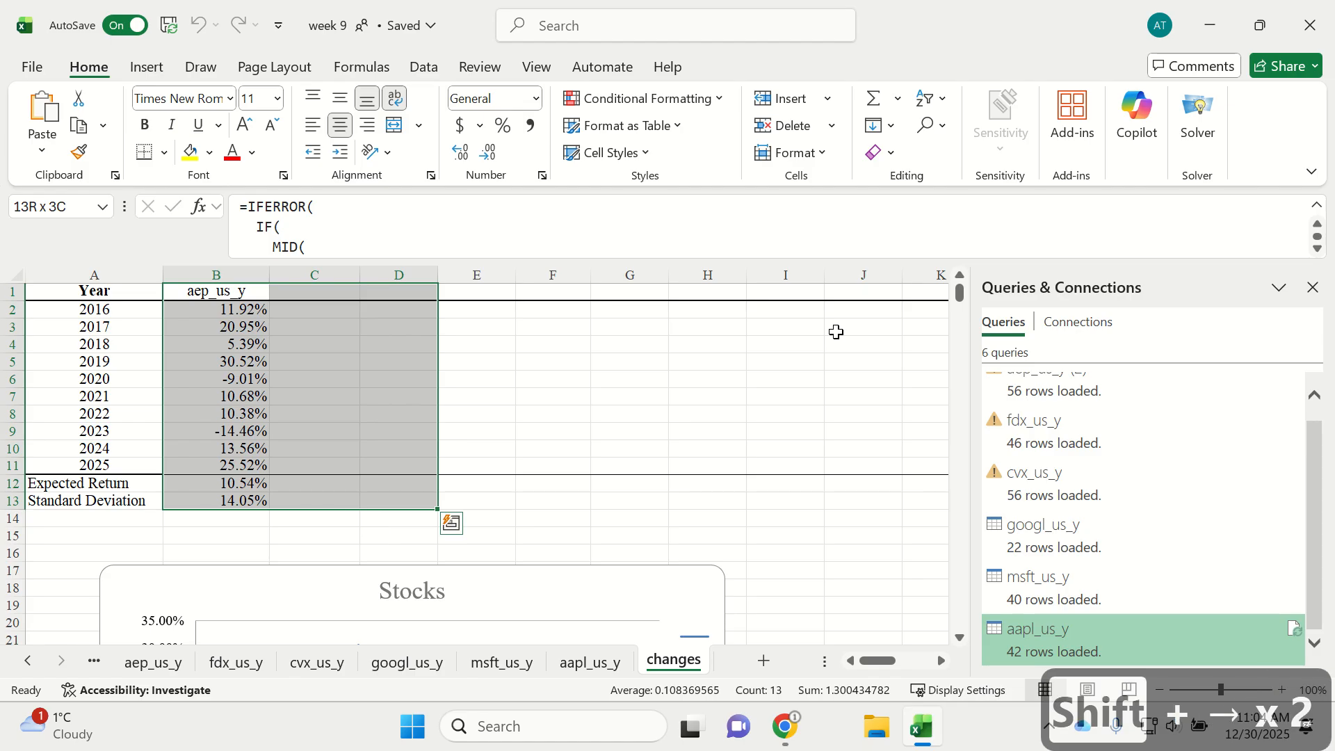
key("shift+Right")
key("shift+Right")
key("shift+Right")
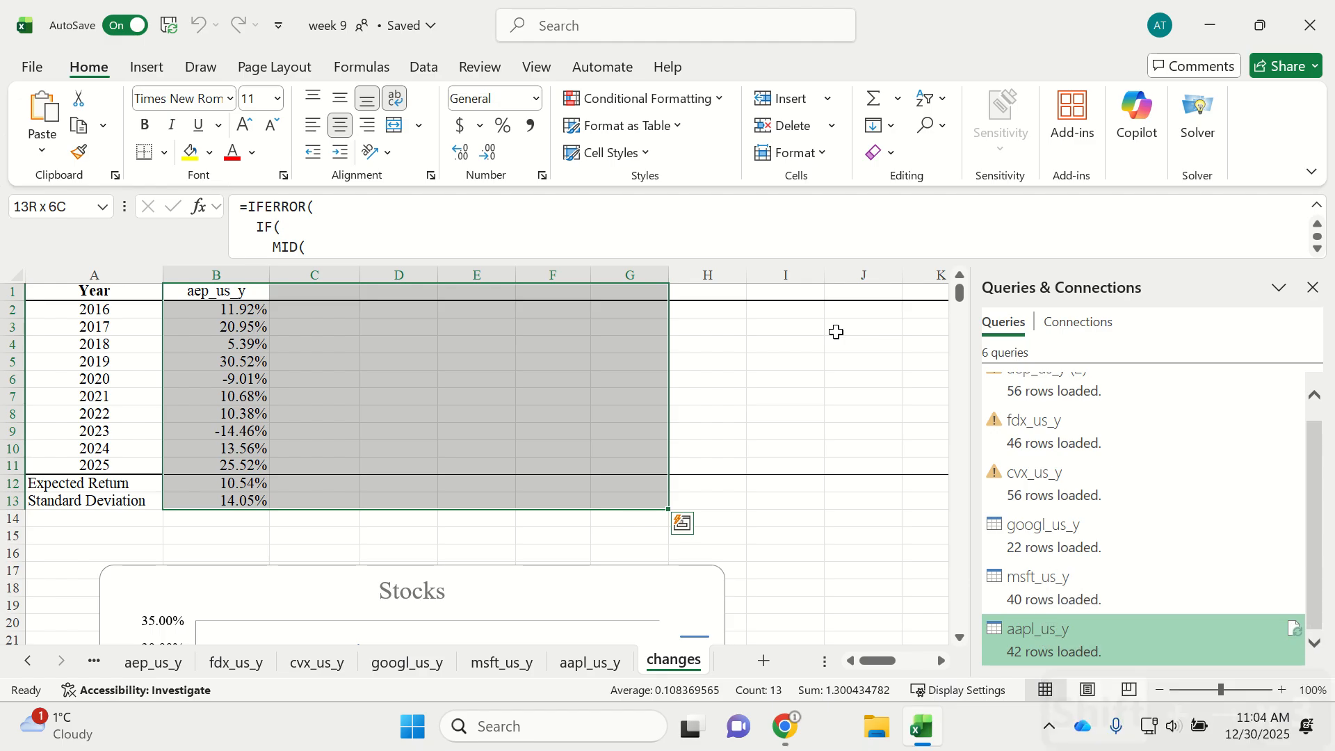
key("ctrl+r")
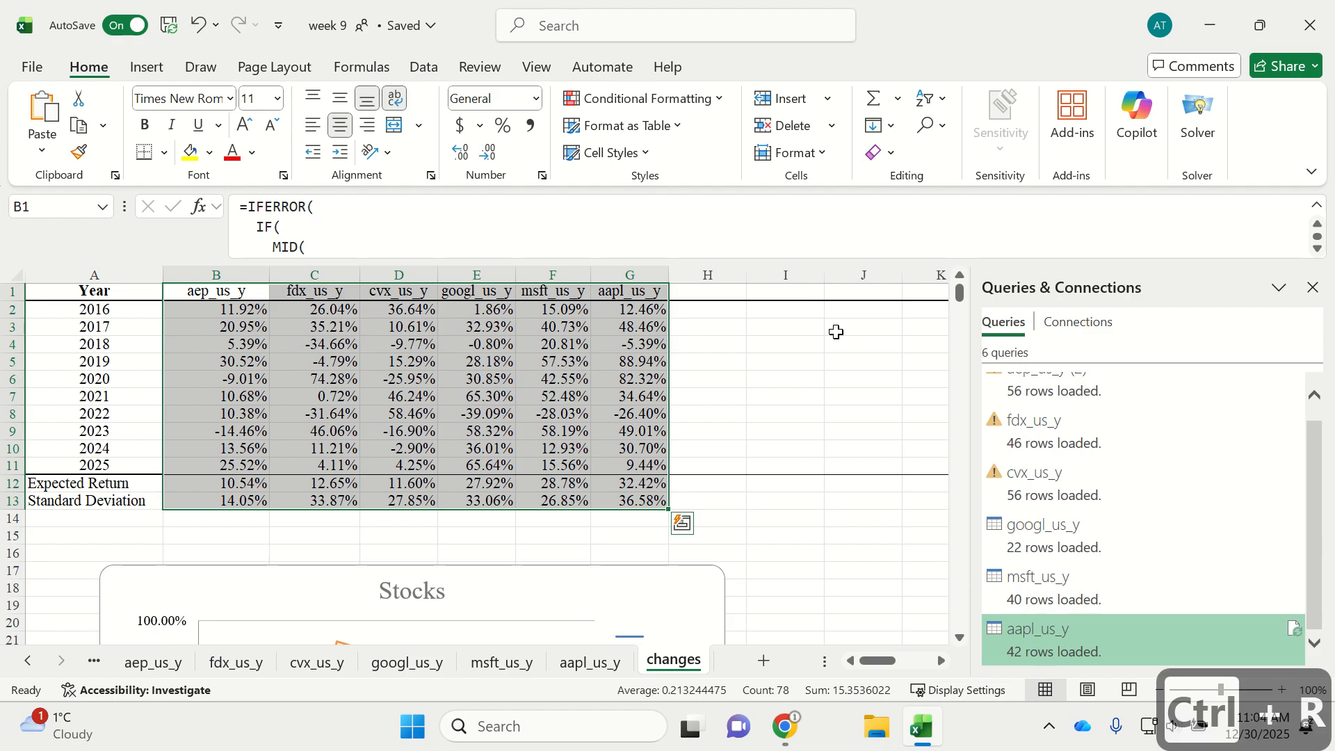